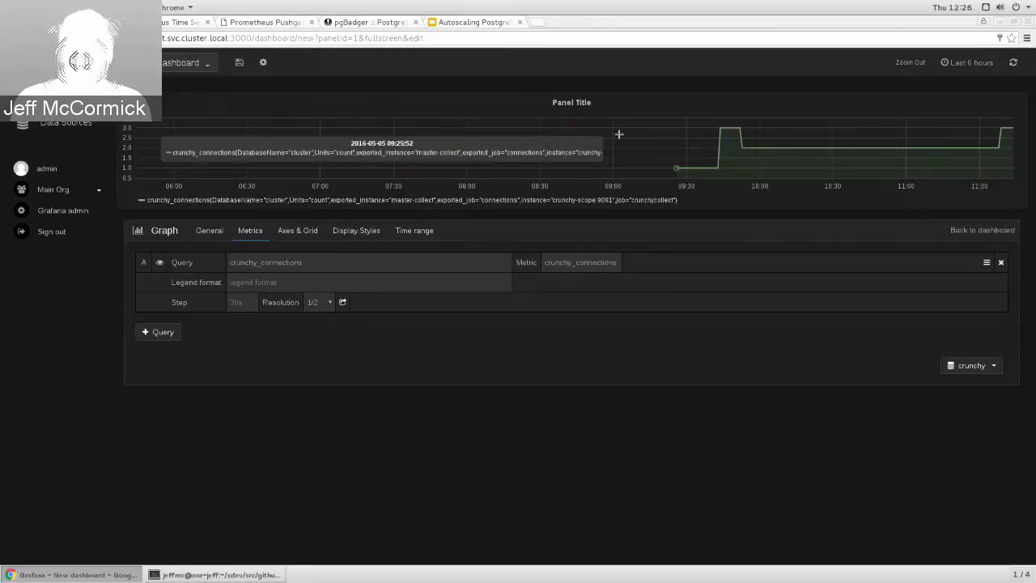
Refresh the panel so it graphs crunchy_connections from the crunchy data source.
left_click(1013, 63)
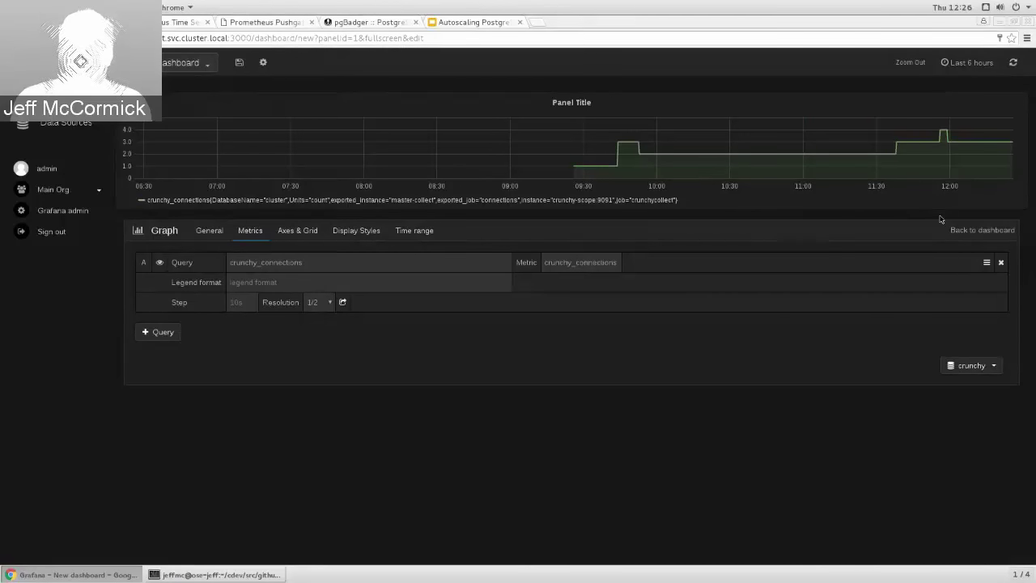
Add an empty query B beneath the crunchy_connections query A.
left_click(156, 332)
Choose crunchy_blk_read_time as query B's metric, then switch to the Prometheus graph page.
left_click(560, 324)
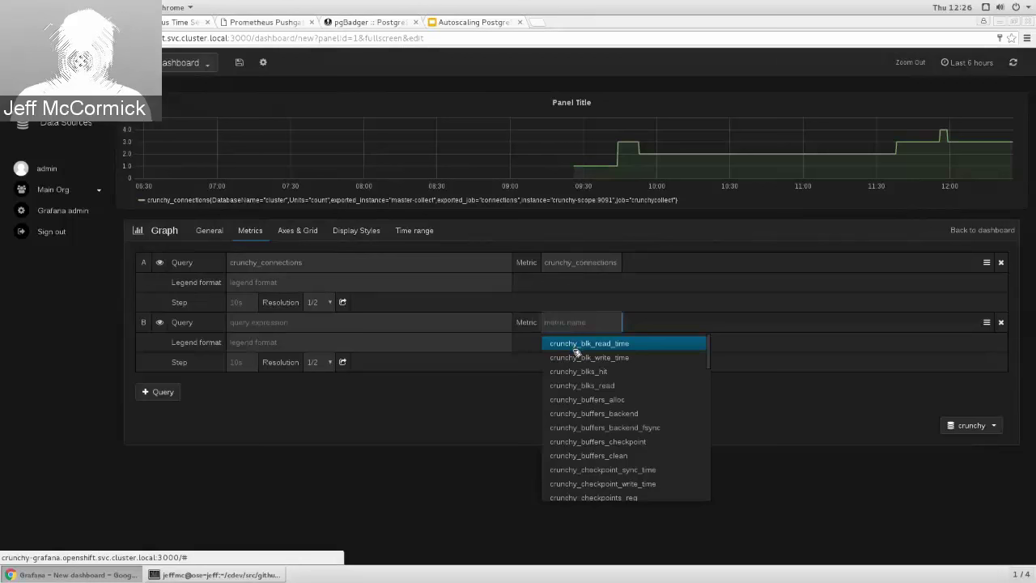
scroll(559, 420, "down", 3)
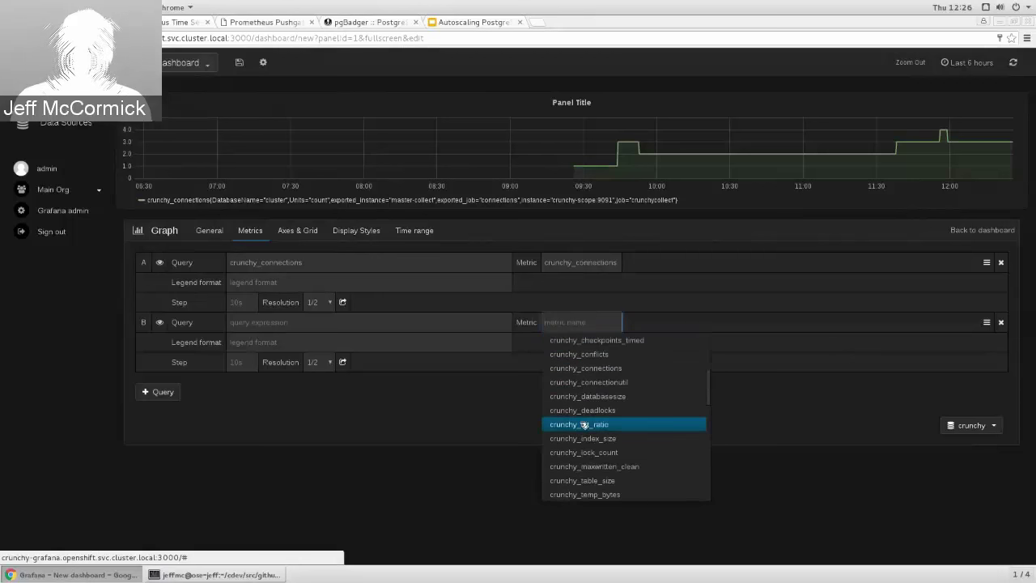
scroll(583, 424, "down", 3)
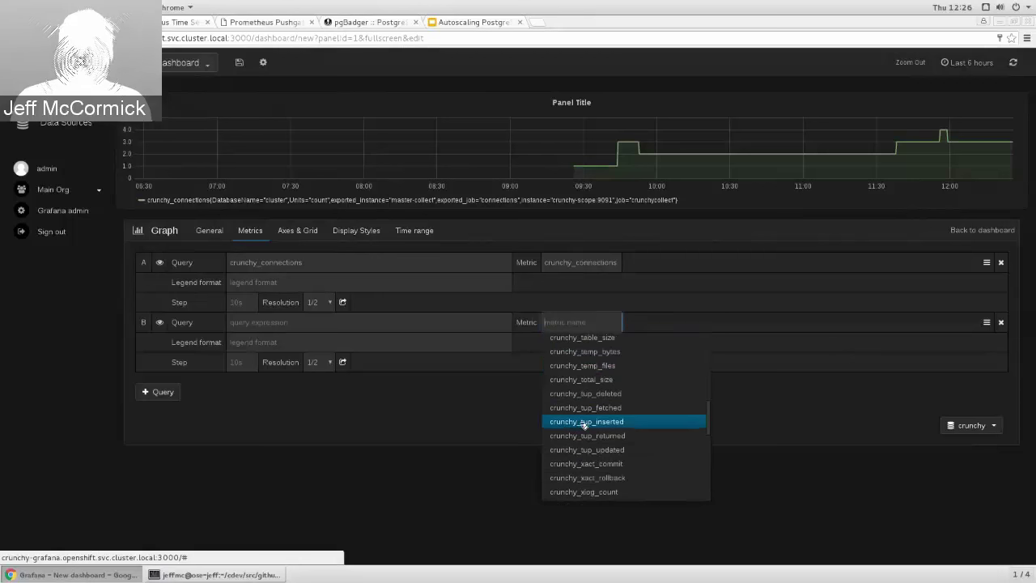
scroll(585, 424, "down", 2)
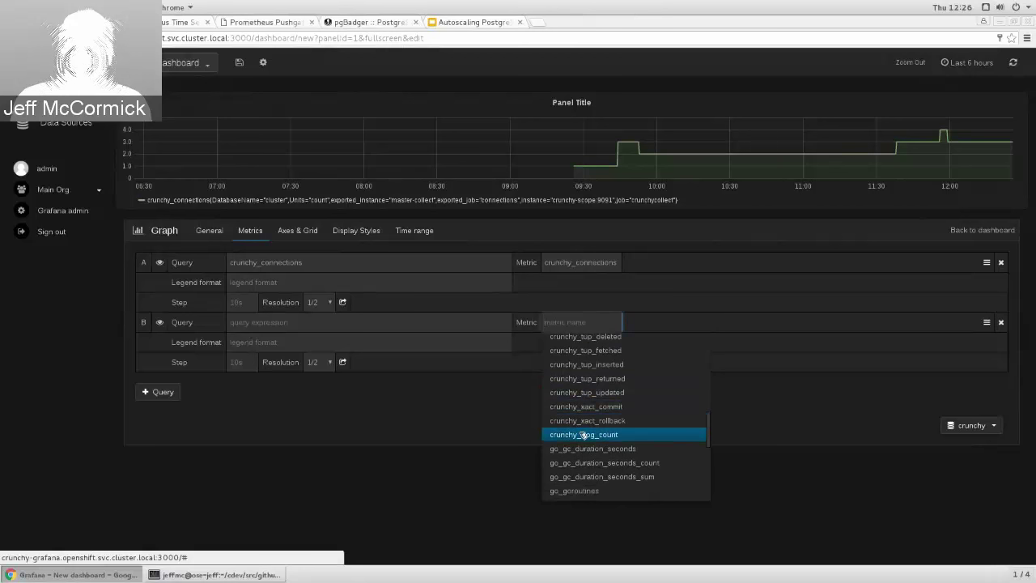
scroll(583, 435, "up", 2)
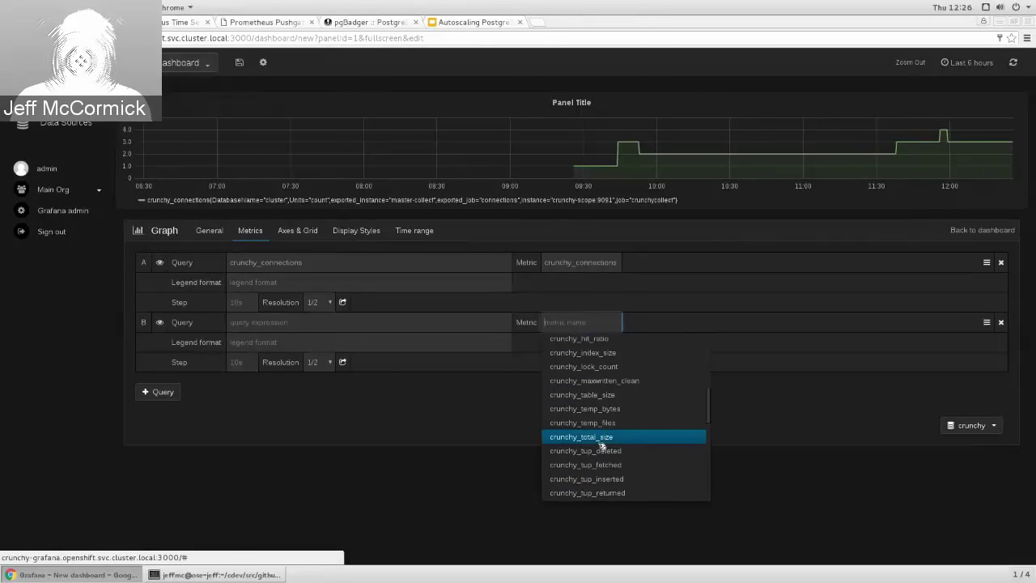
scroll(601, 452, "up", 2)
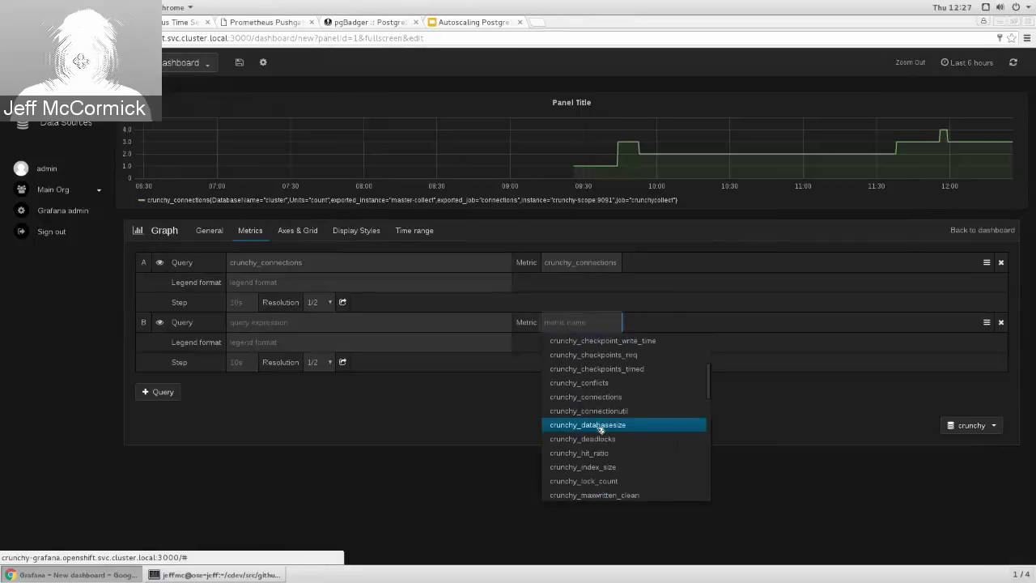
scroll(601, 429, "up", 2)
scroll(600, 429, "up", 1)
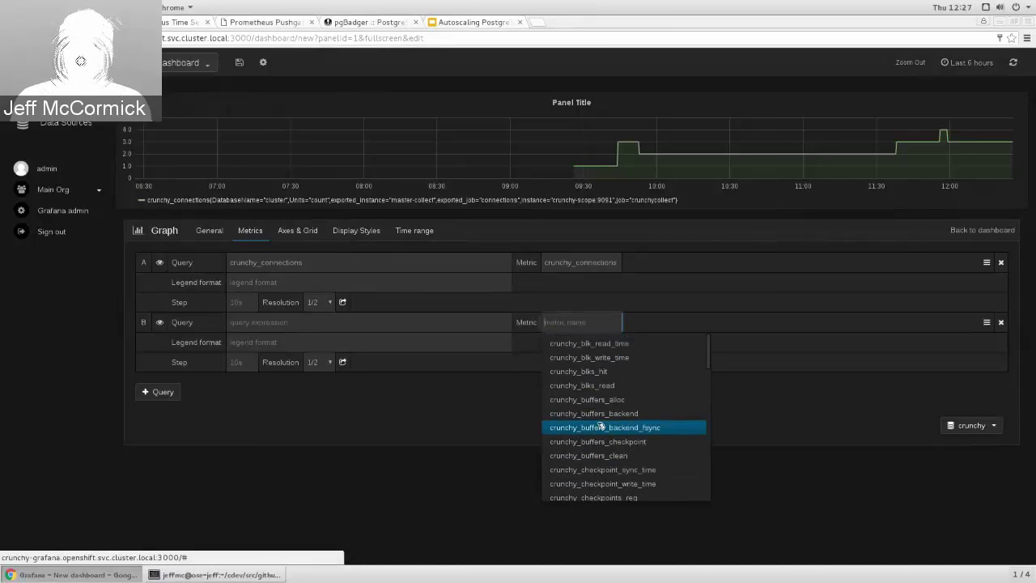
left_click(607, 345)
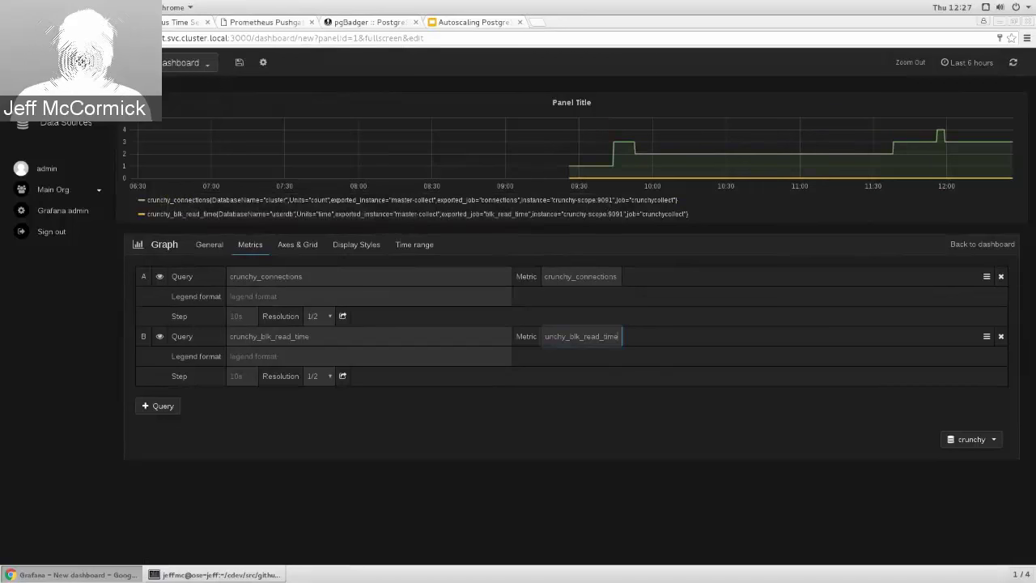
key("ctrl+Tab")
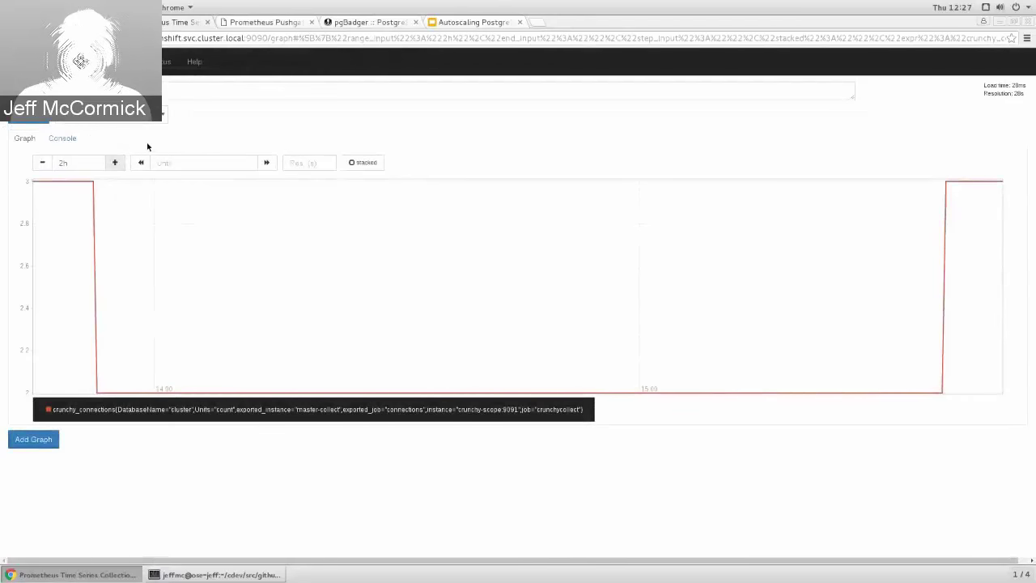
Read values off the crunchy_connections graph, then switch to the Pushgateway page.
mouse_move(97, 215)
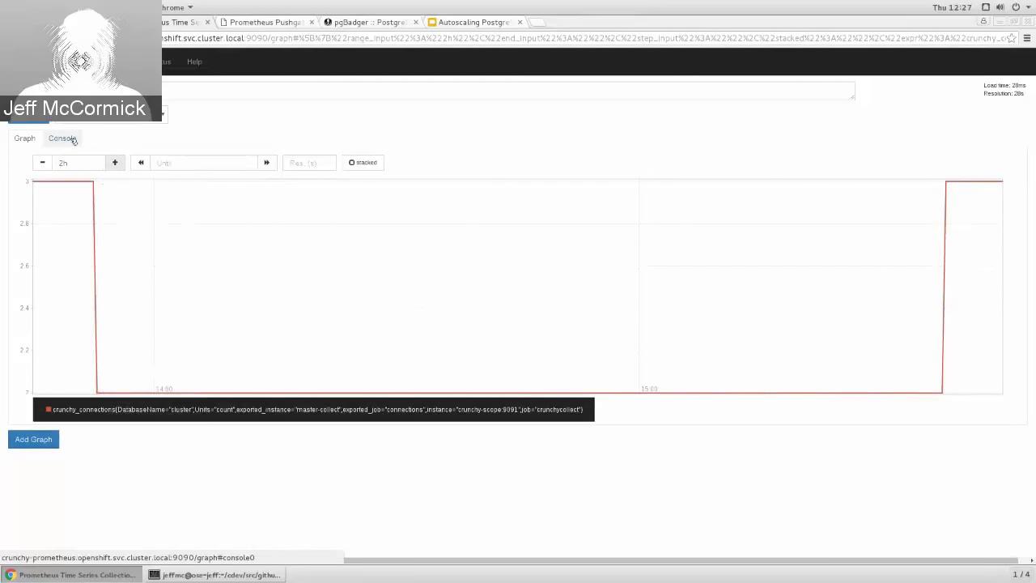
mouse_move(90, 251)
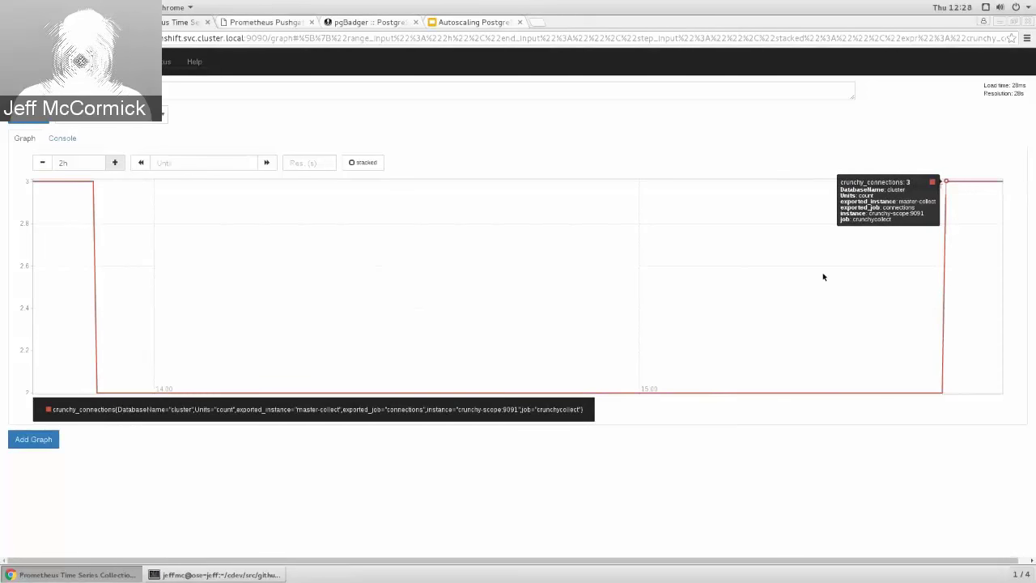
left_click(289, 22)
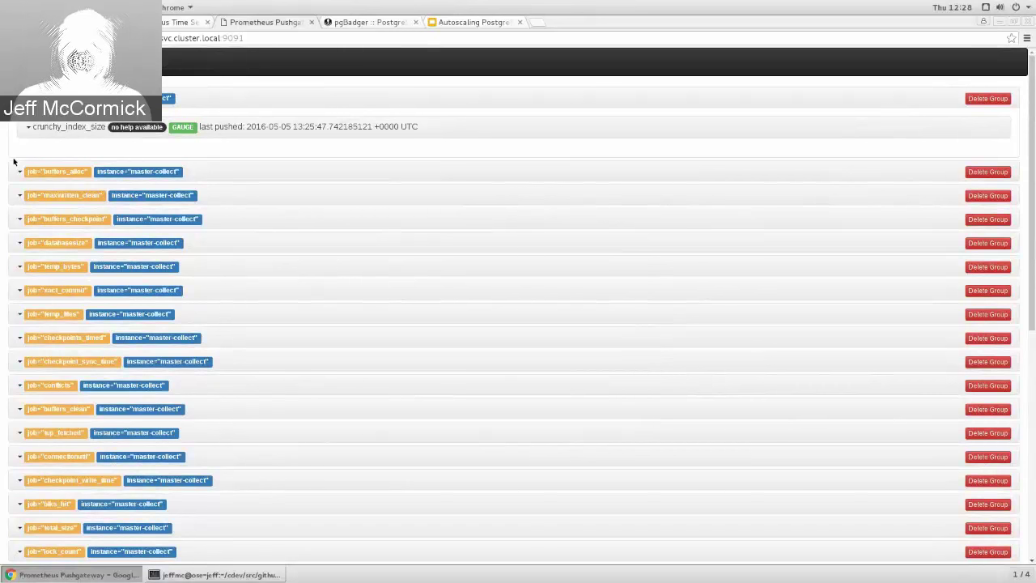
Expand crunchy_index_size to show its labels and value, then switch to the pgBadger report.
left_click(28, 128)
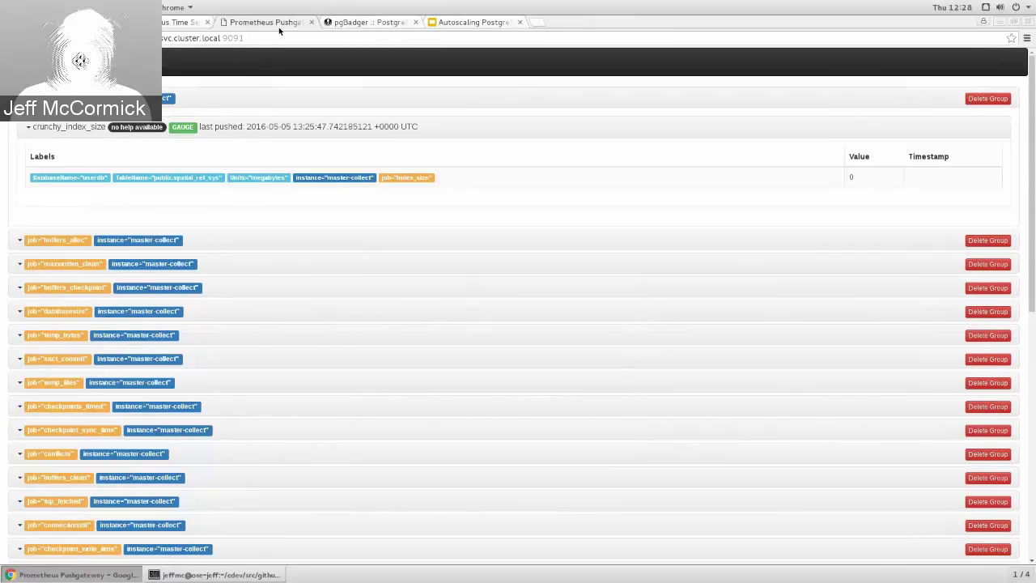
left_click(364, 23)
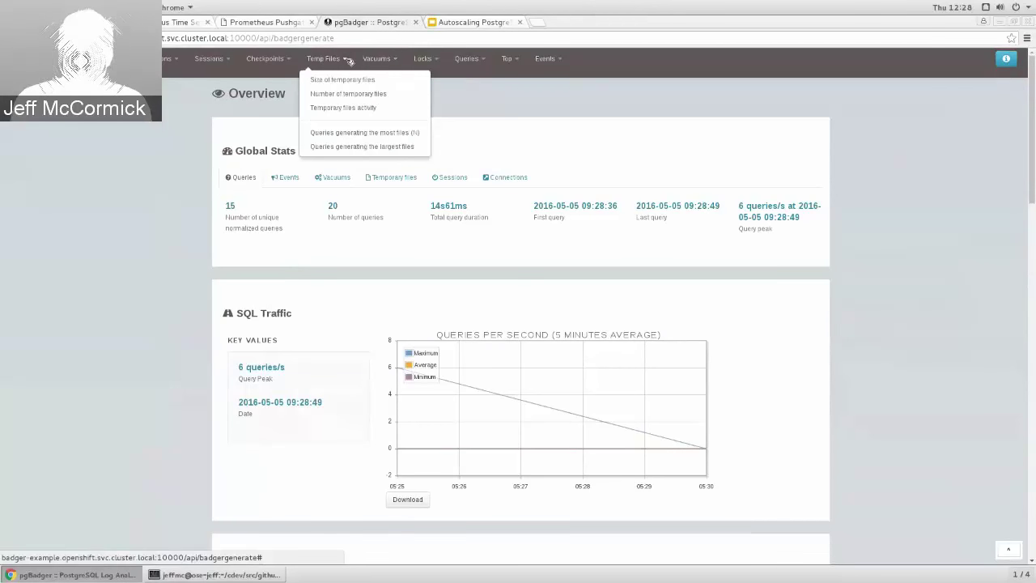
Browse the pgBadger report's top menus and select its web address.
mouse_move(293, 60)
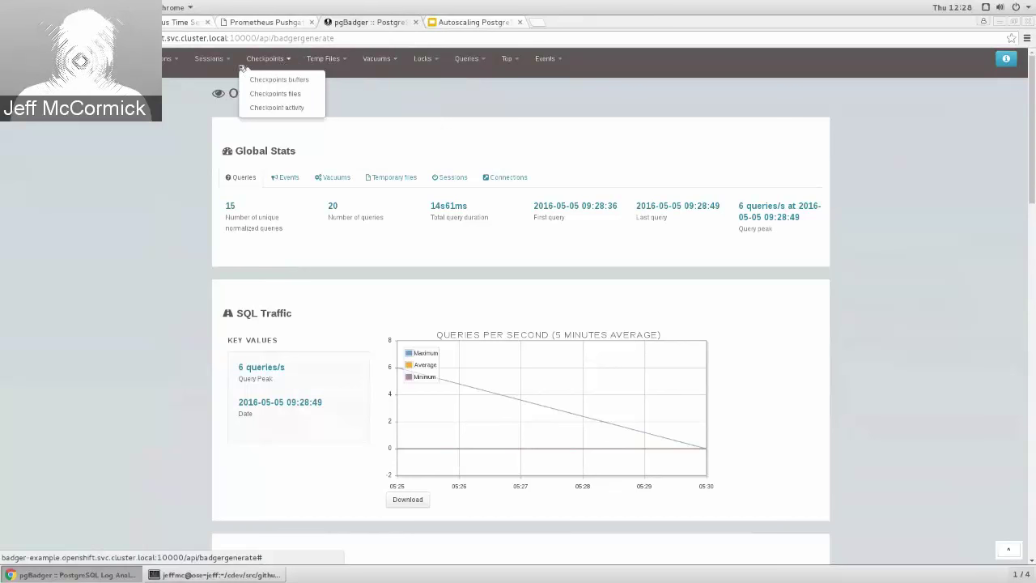
mouse_move(229, 66)
mouse_move(176, 63)
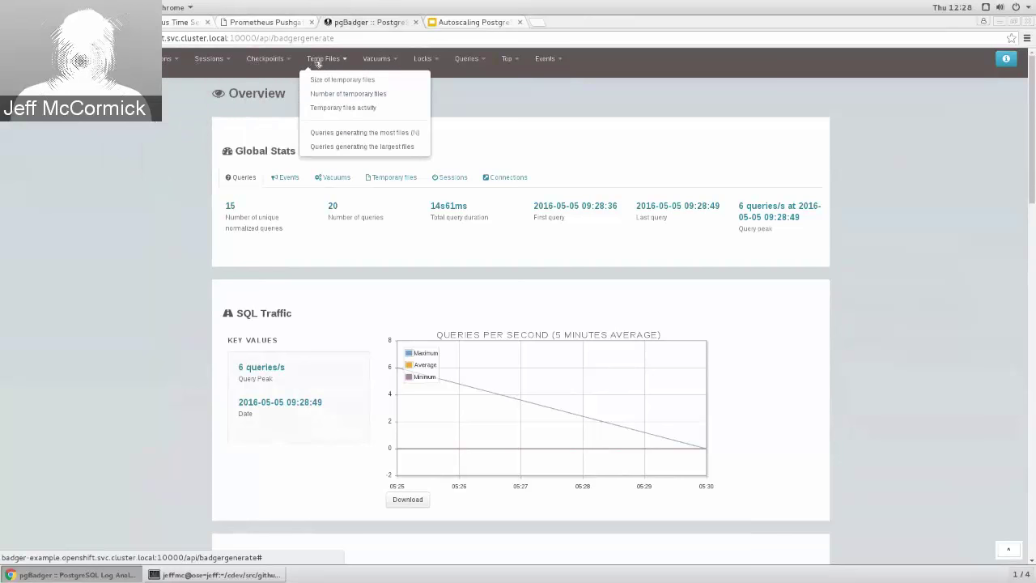
mouse_move(375, 62)
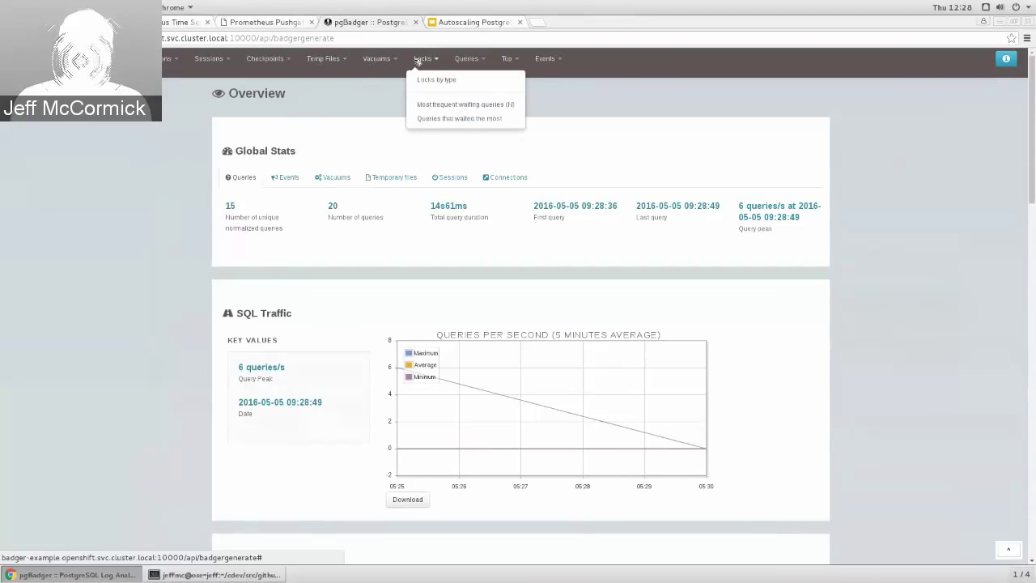
mouse_move(453, 65)
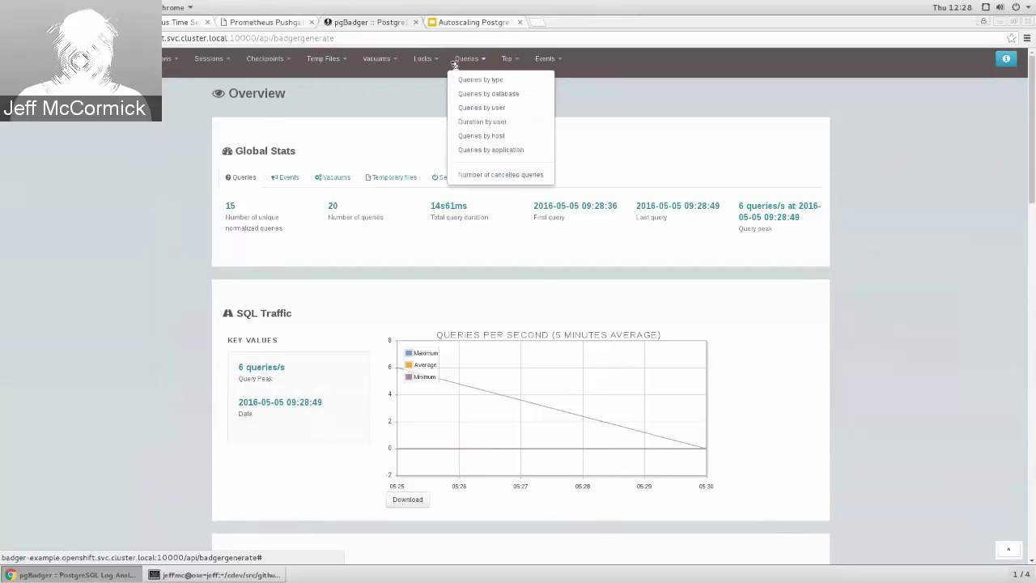
left_click(264, 40)
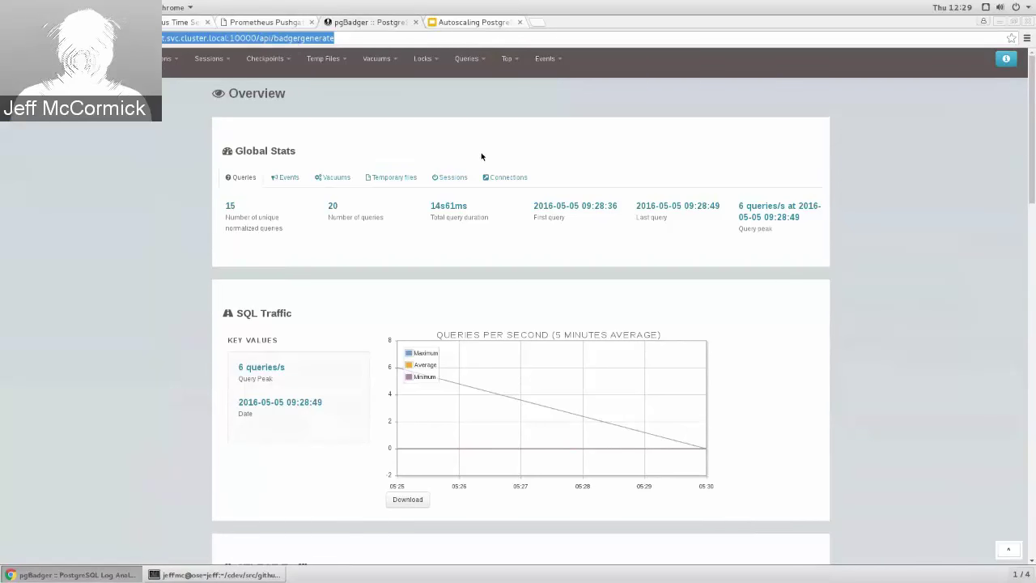
Show the SELECT Queries table under General Activity, then switch to the Autoscaling PostgreSQL slides.
mouse_move(458, 64)
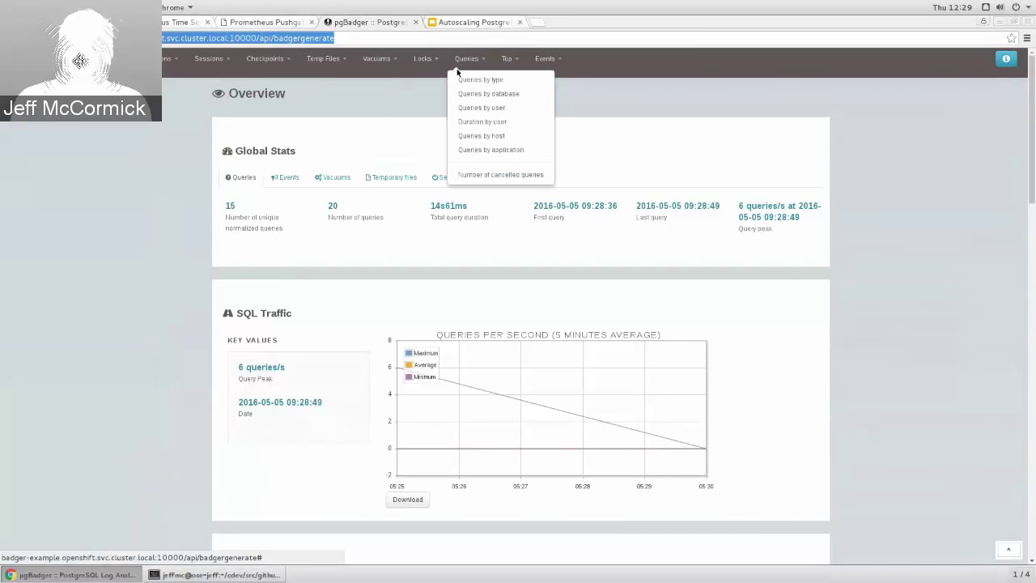
scroll(440, 325, "down", 3)
scroll(440, 325, "down", 12)
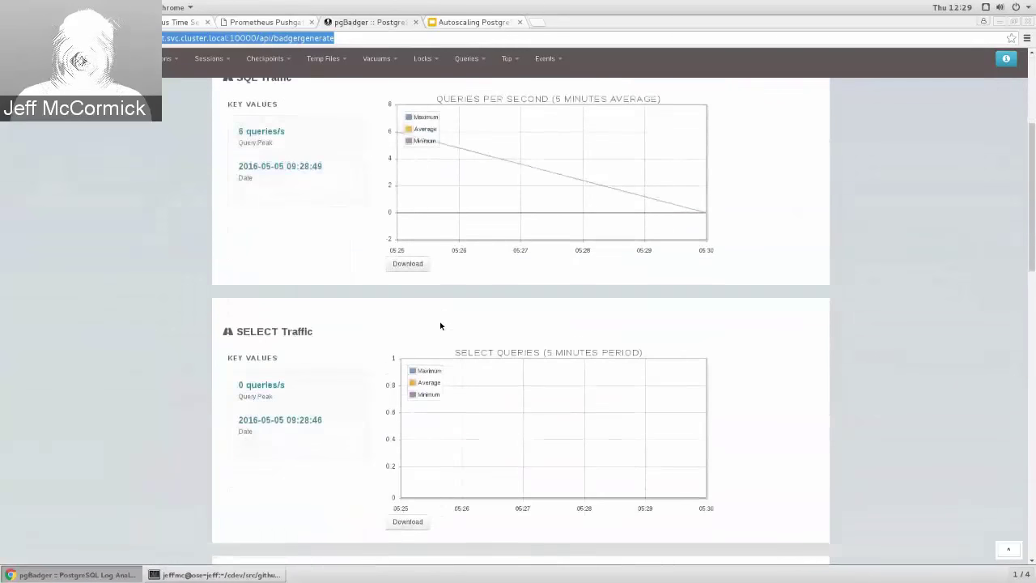
scroll(440, 326, "down", 9)
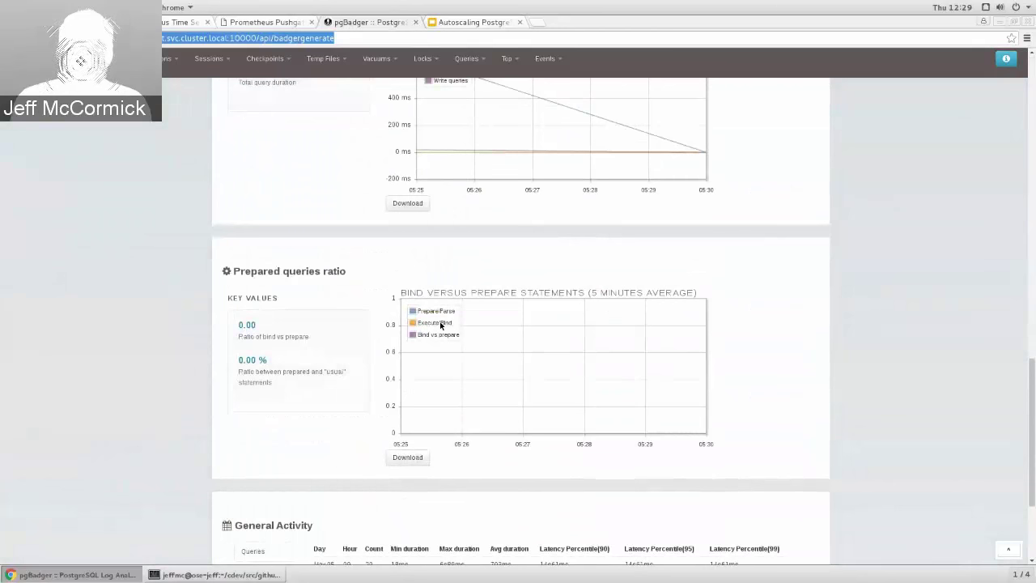
scroll(440, 326, "down", 3)
scroll(440, 325, "up", 6)
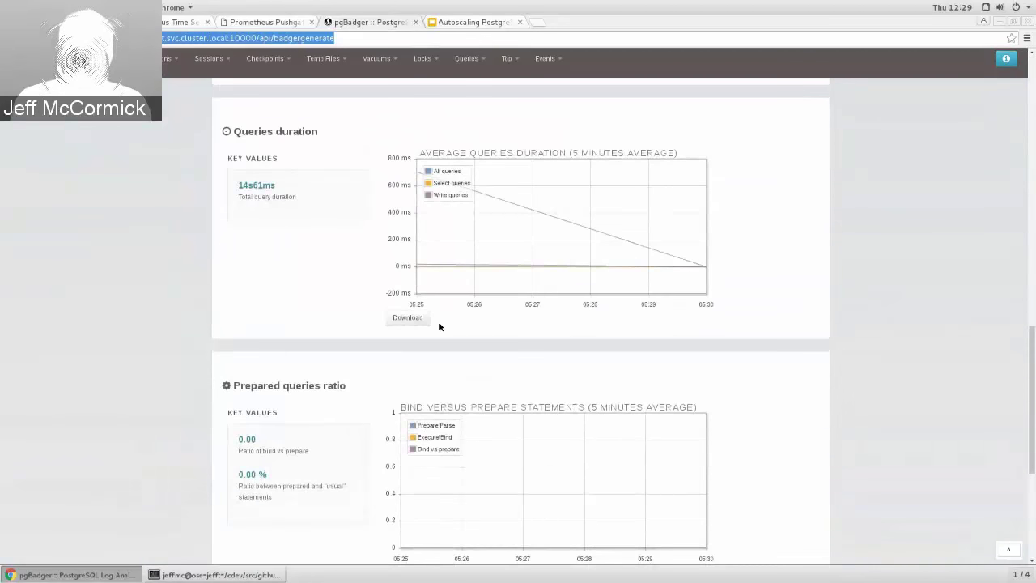
scroll(440, 326, "down", 5)
left_click(261, 430)
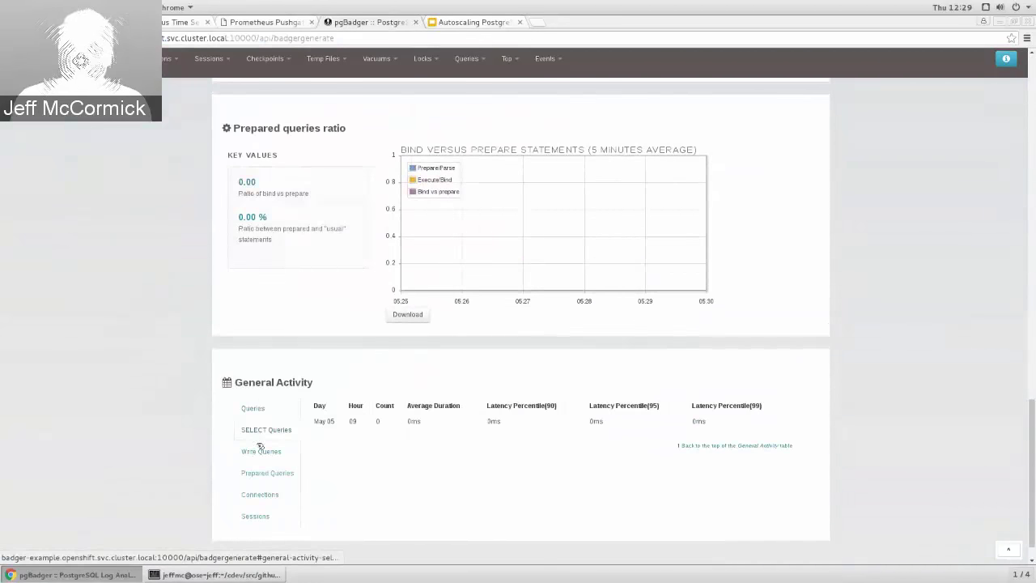
scroll(394, 319, "up", 6)
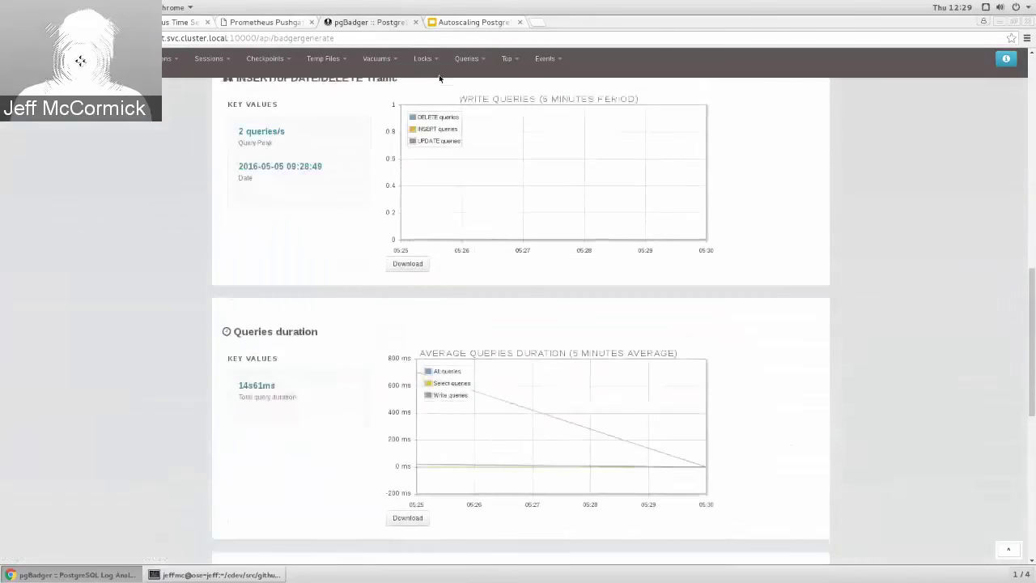
left_click(458, 24)
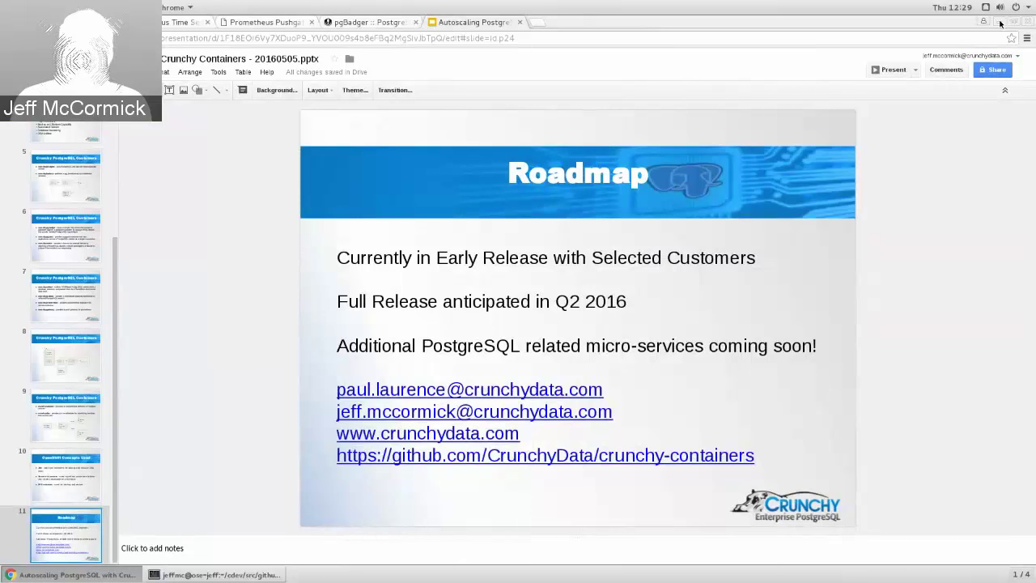
Minimize the Chrome window to reveal the terminal in the vacuum-job folder.
left_click(998, 24)
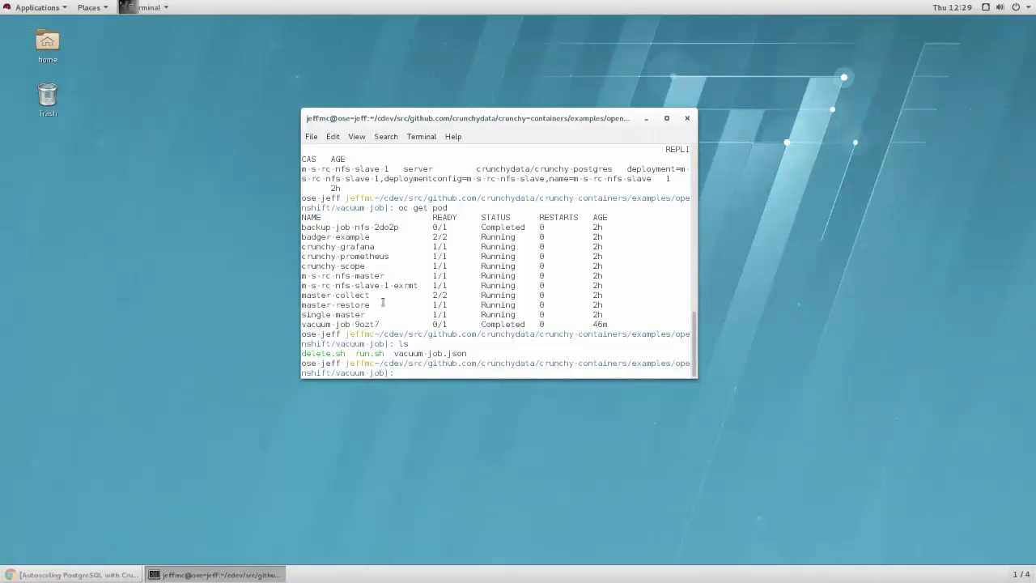
Run 'oc get pod', then reposition and enlarge the terminal window.
type("oc get pod")
key("Return")
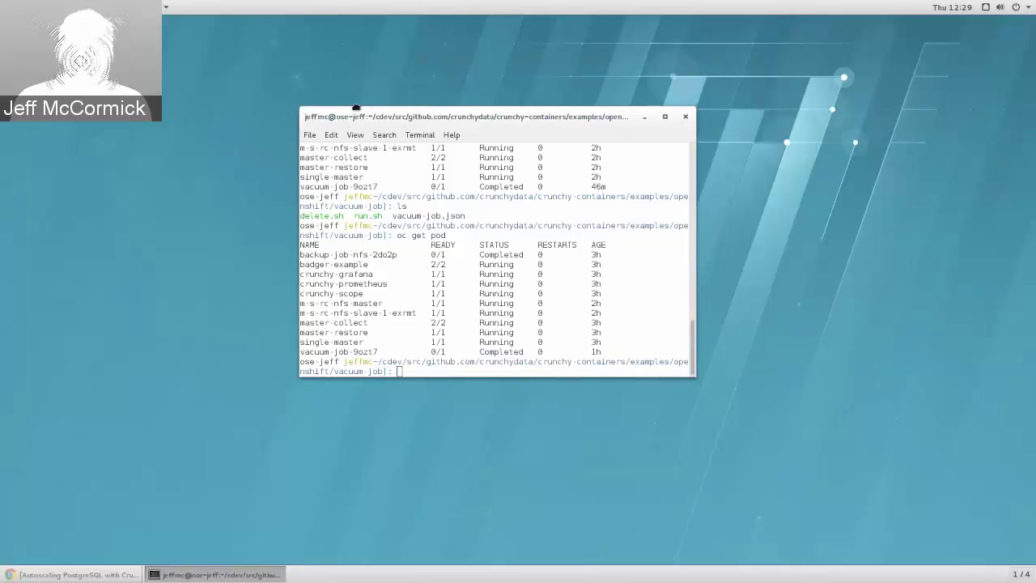
left_click_drag(363, 116, 330, 90)
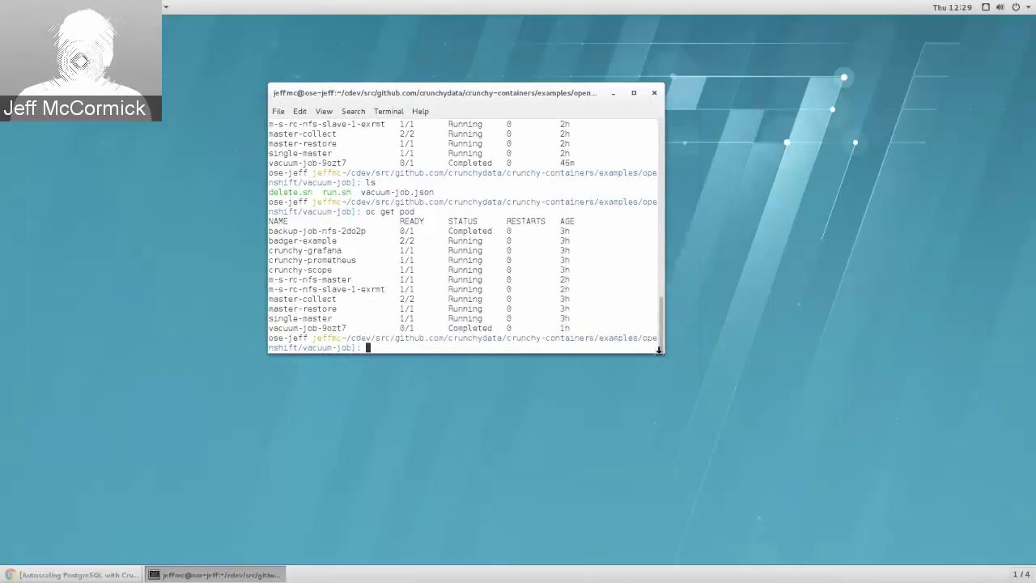
left_click_drag(663, 352, 758, 402)
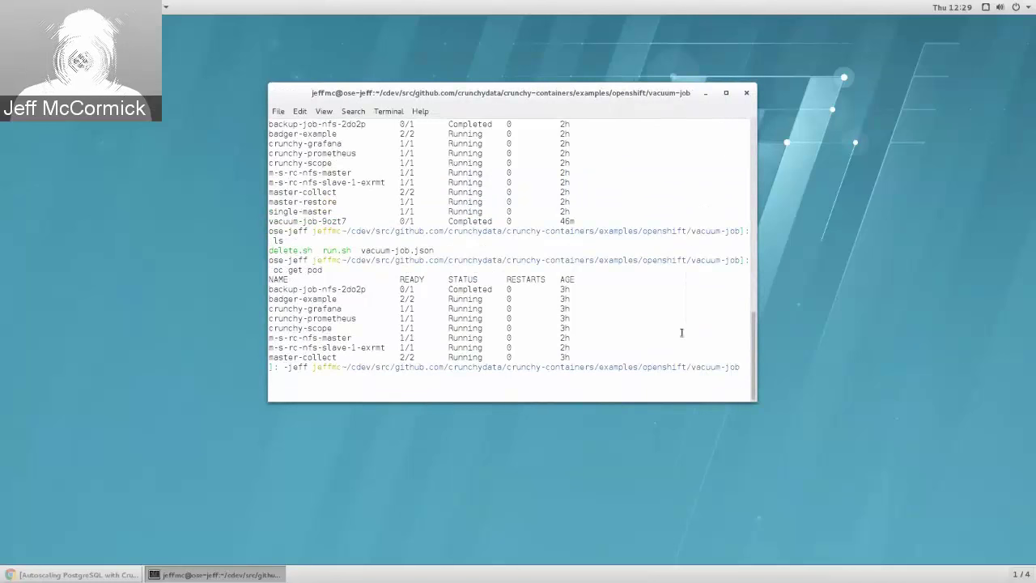
Re-list pods and run 'oc get job', showing vacuum-job and backup-job-nfs each succeeded once.
key("Return")
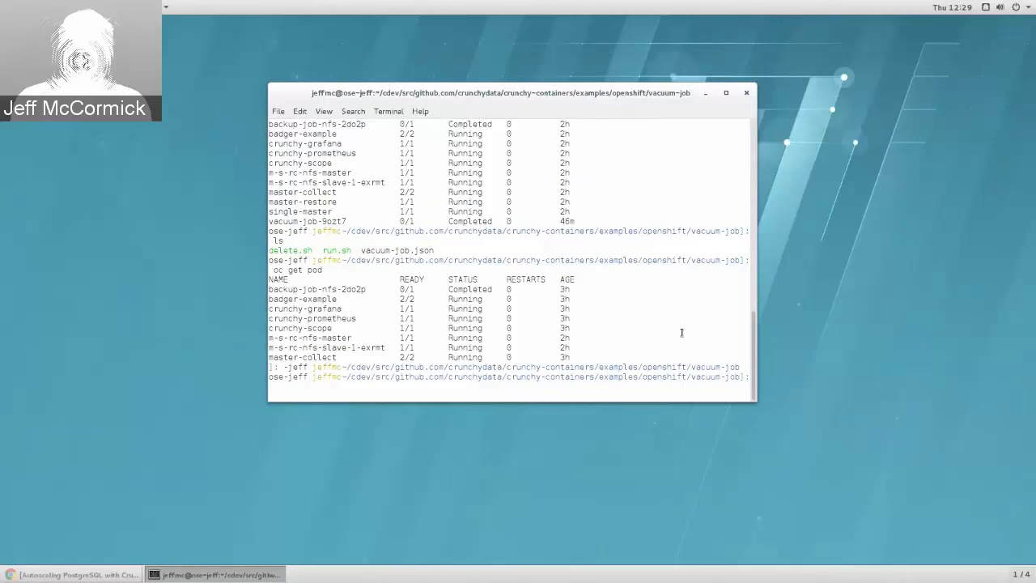
type("oc get pod")
key("Return")
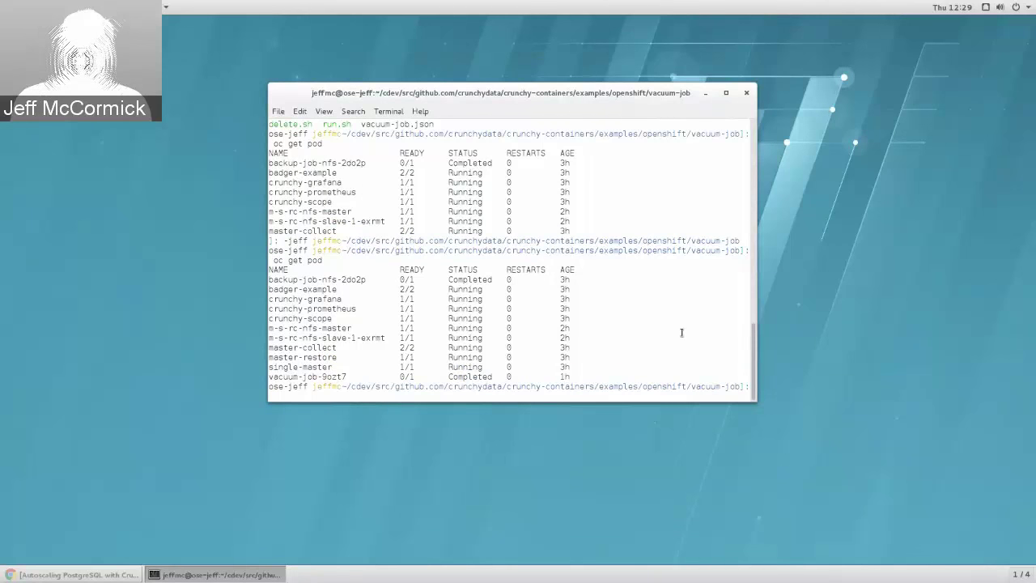
type("oc get j")
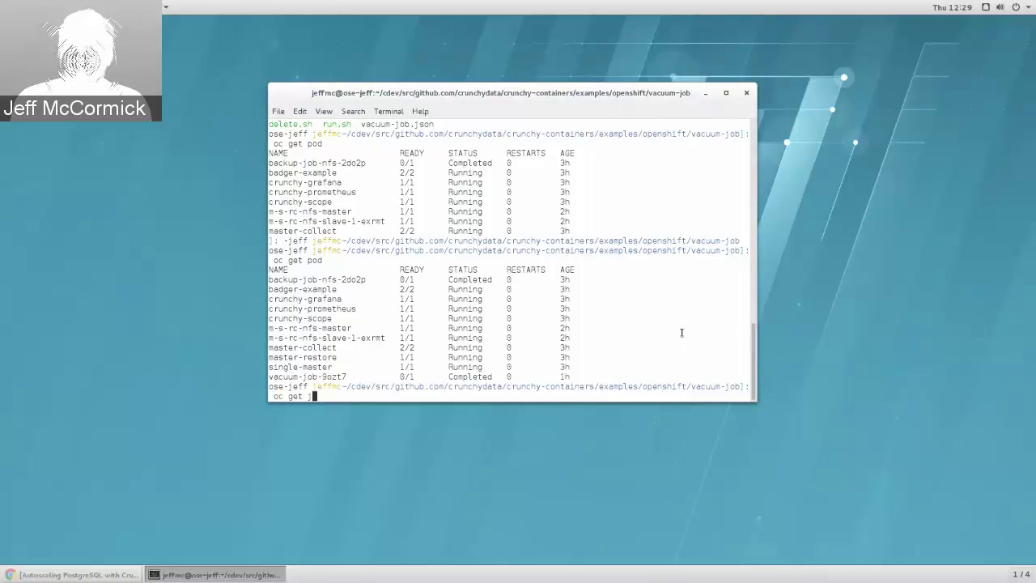
type("ob")
key("Return")
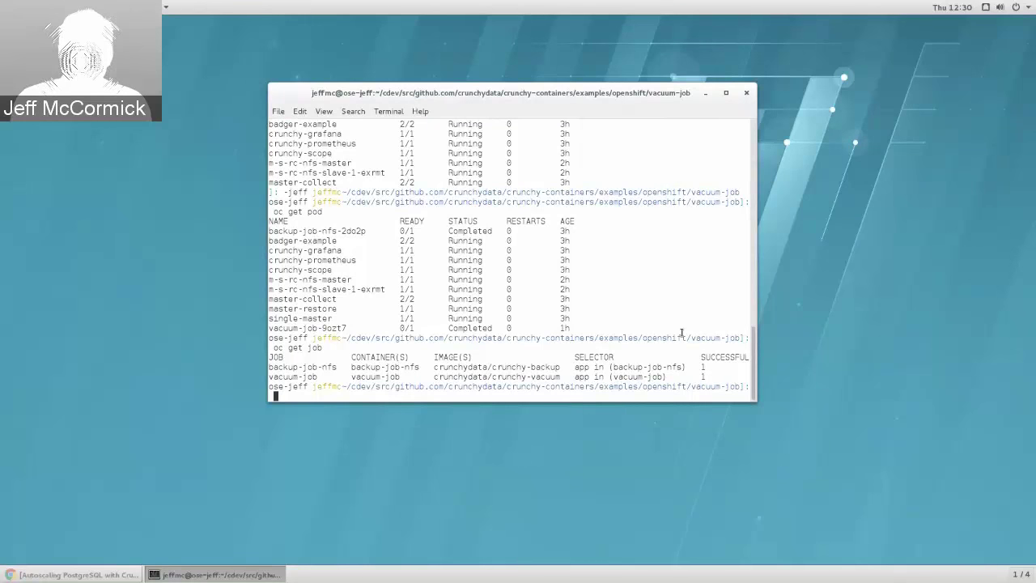
Run 'oc logs' on the pasted pod name vacuum-job-9ozt7 to view its VACUUM output.
double_click(339, 330)
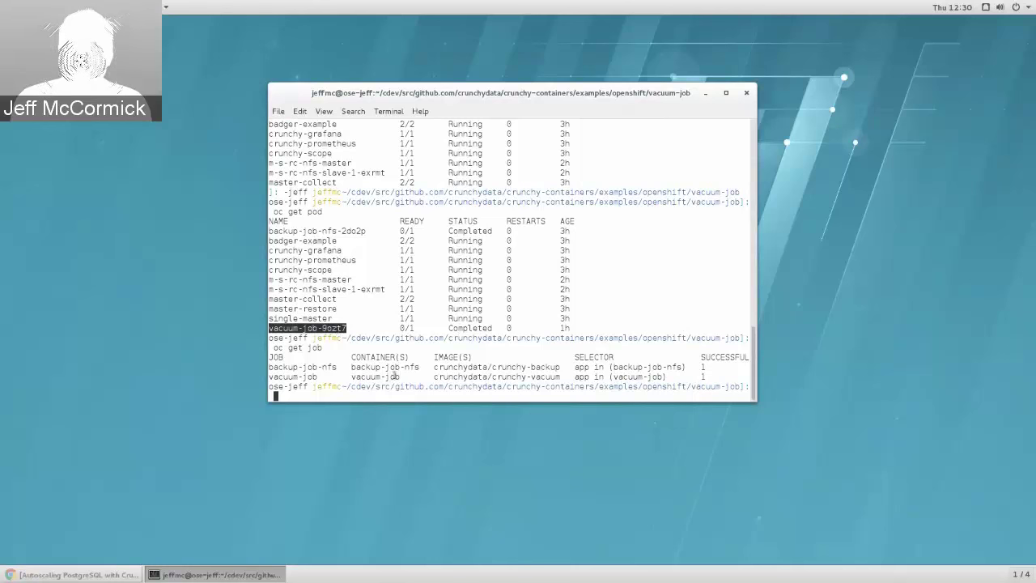
double_click(312, 376)
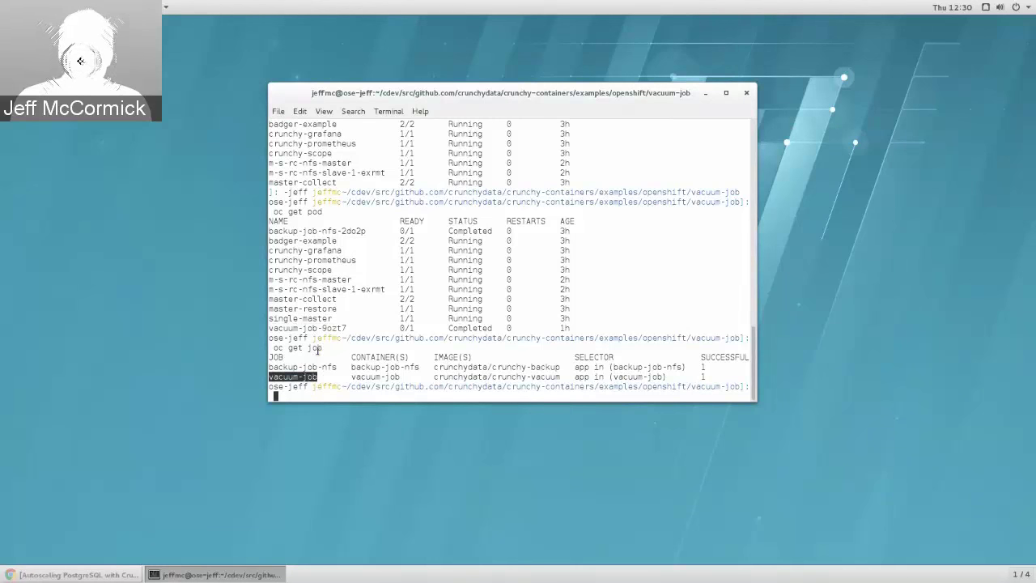
double_click(318, 328)
key("ctrl+c")
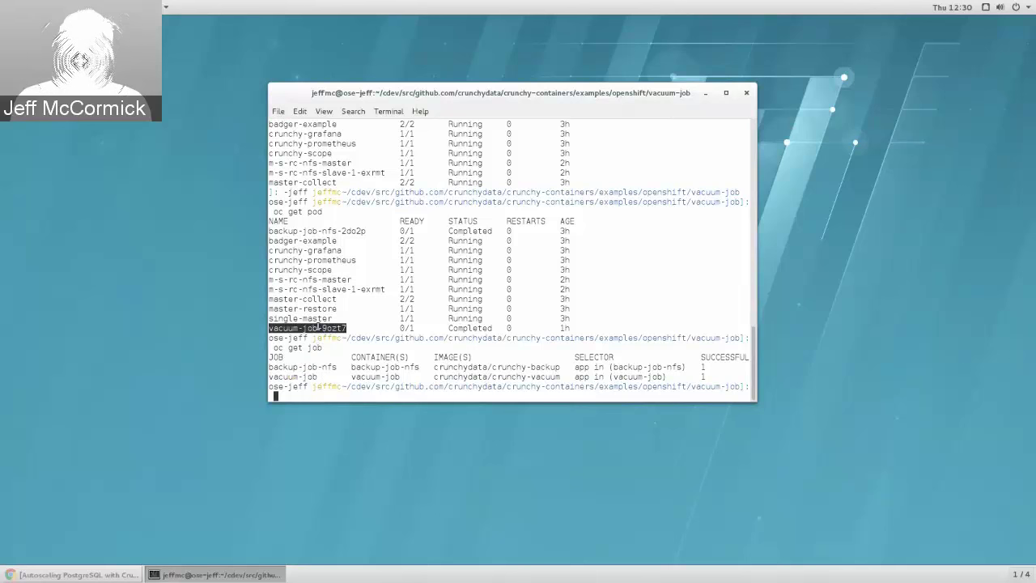
type("oc ")
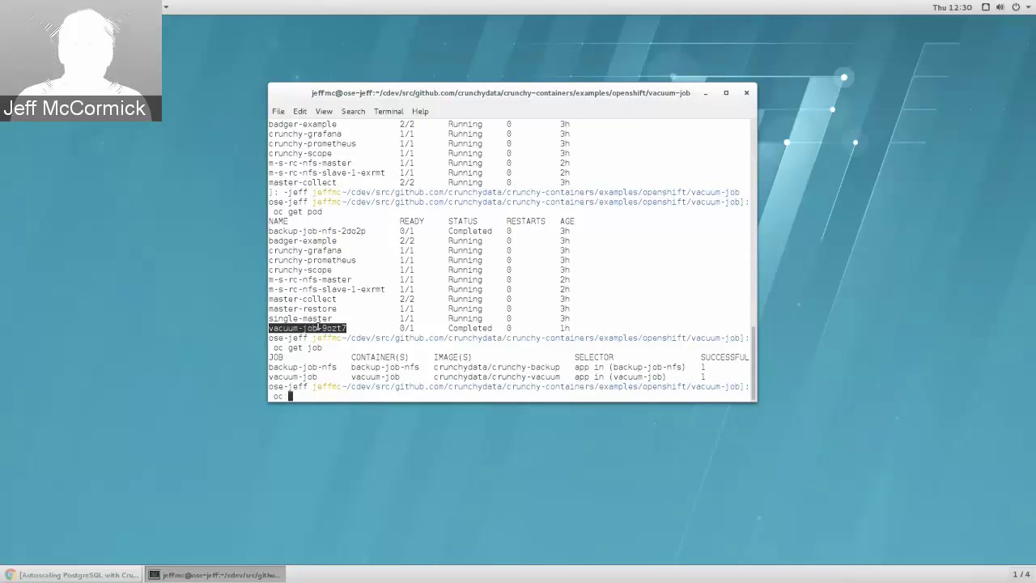
type("logs")
middle_click(391, 335)
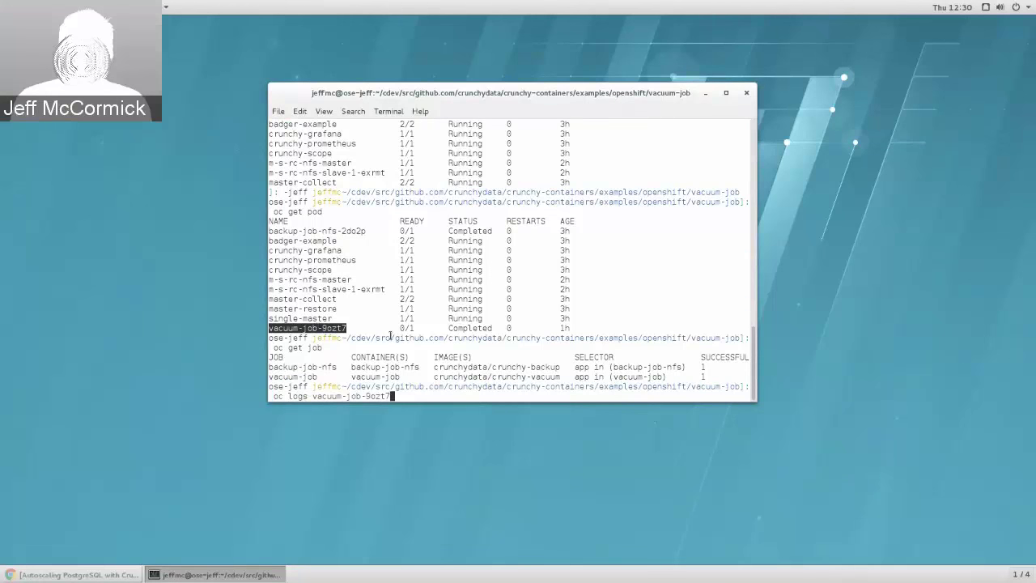
key("Return")
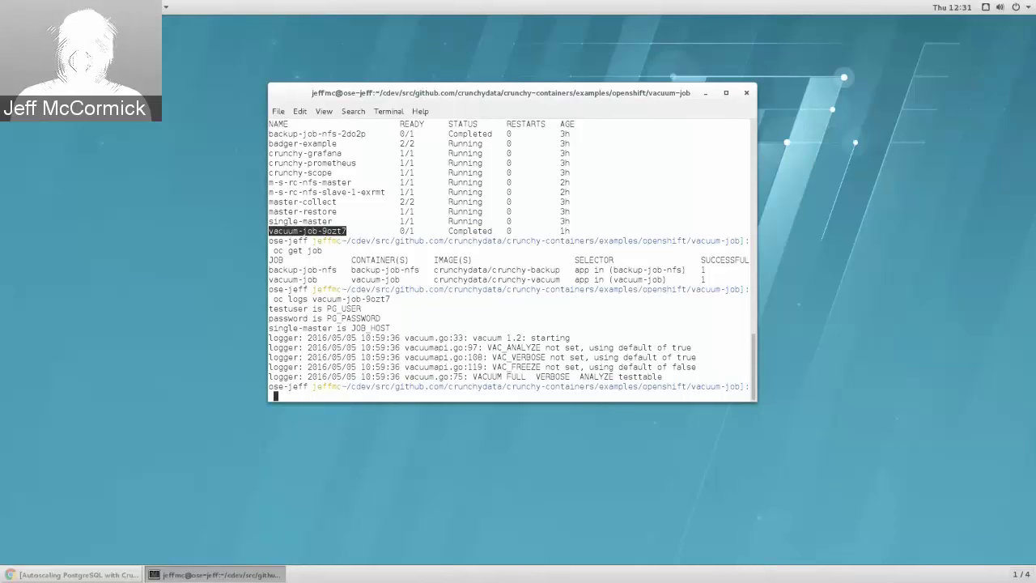
Search the shell history with 'history | grep scale' for earlier scale commands.
left_click(416, 310)
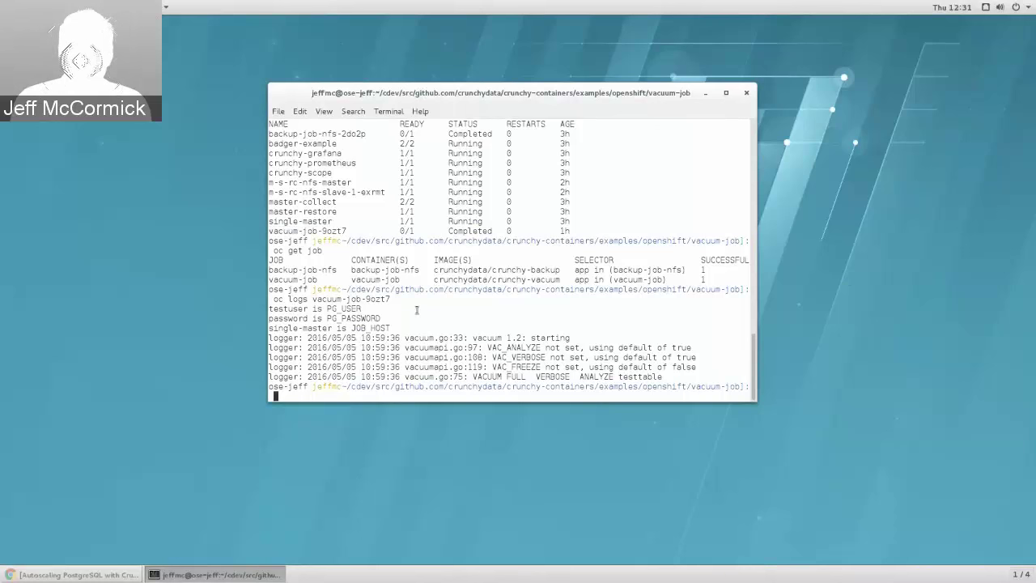
type("history | grep wsc")
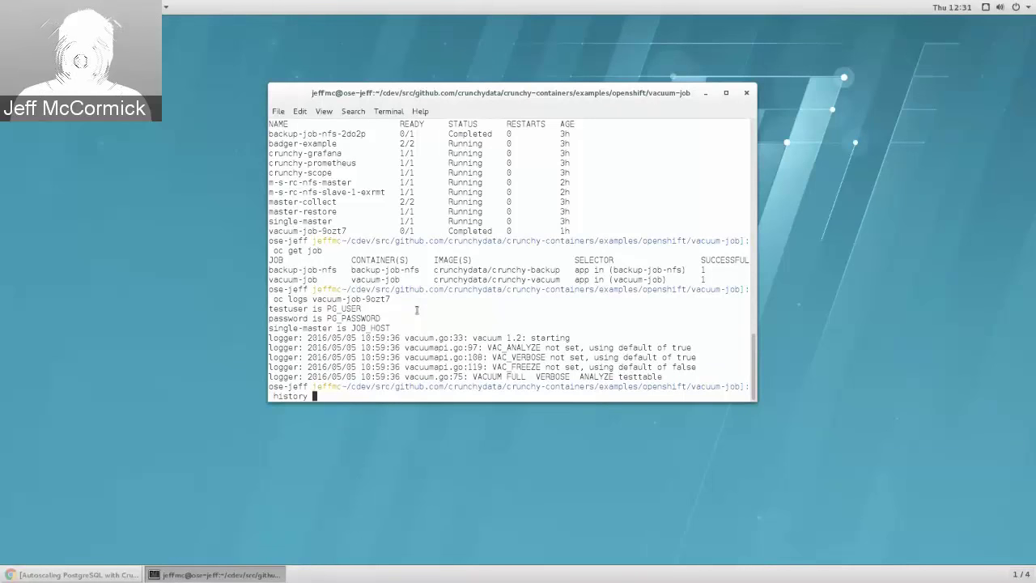
key("BackSpace")
key("BackSpace")
key("BackSpace")
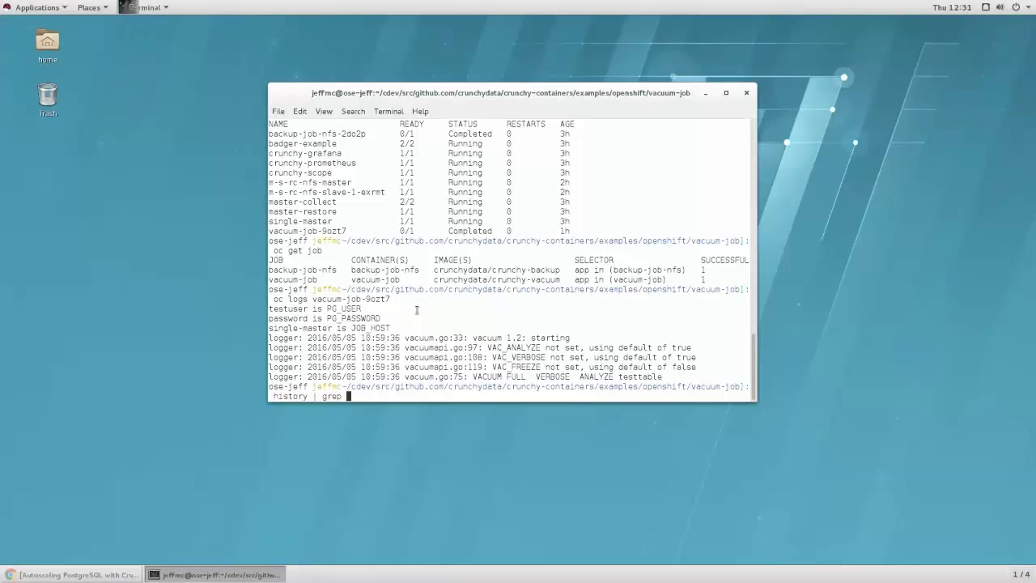
type("scale")
key("Return")
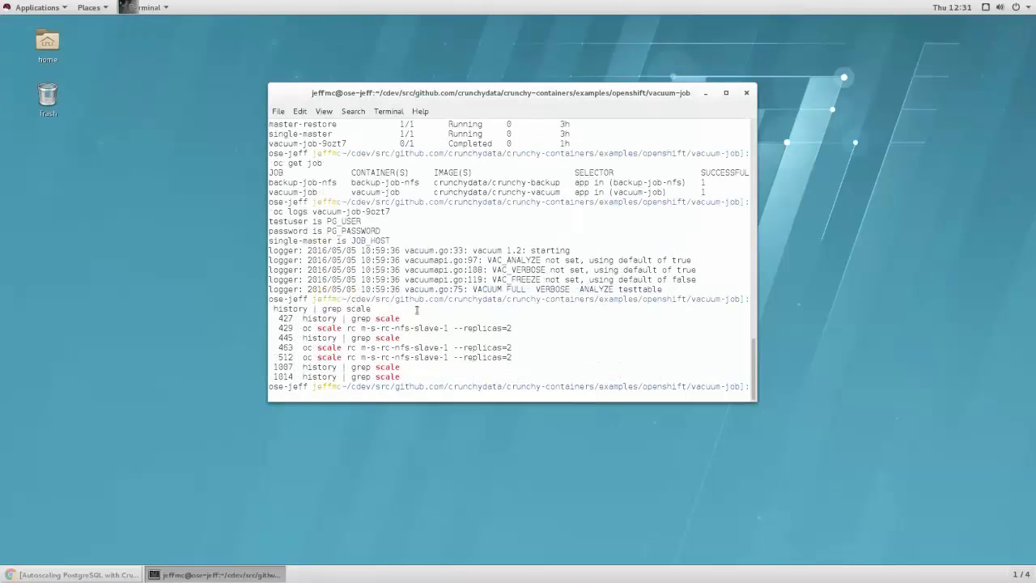
Rerun 'oc scale rc m-s-rc-nfs-slave-1 --replicas=2' pasted from the history output.
left_click_drag(302, 357, 513, 357)
middle_click(524, 357)
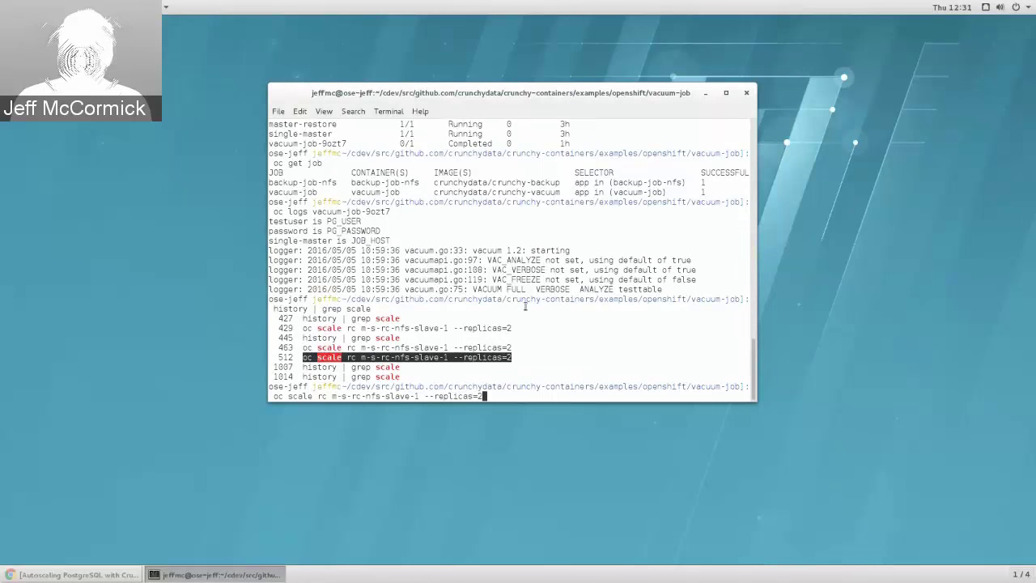
key("Return")
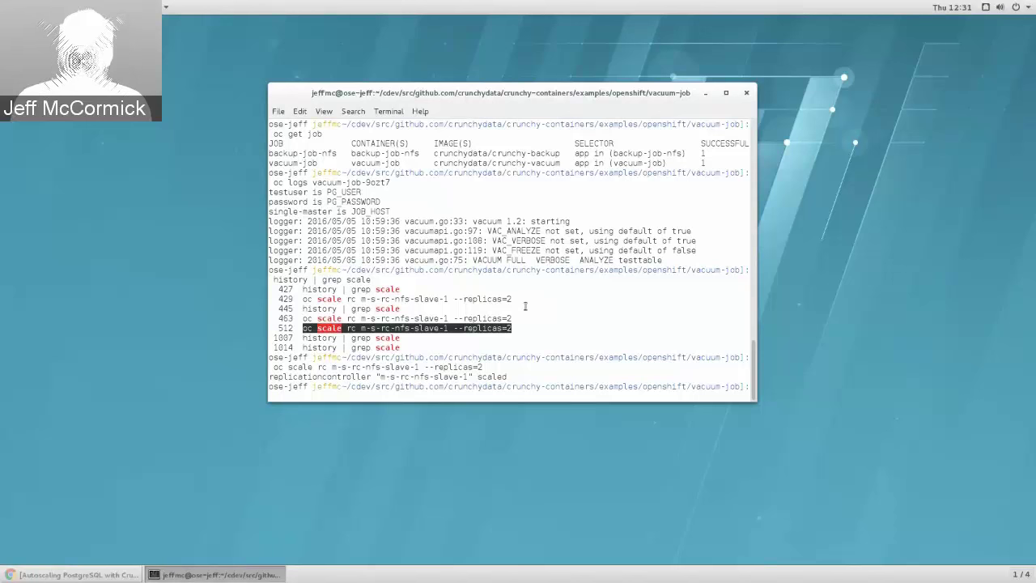
Run 'oc get pod' and highlight the m-s-rc-nfs-master and new m-s-rc-nfs-slave-1 pod rows.
type("oc get pod")
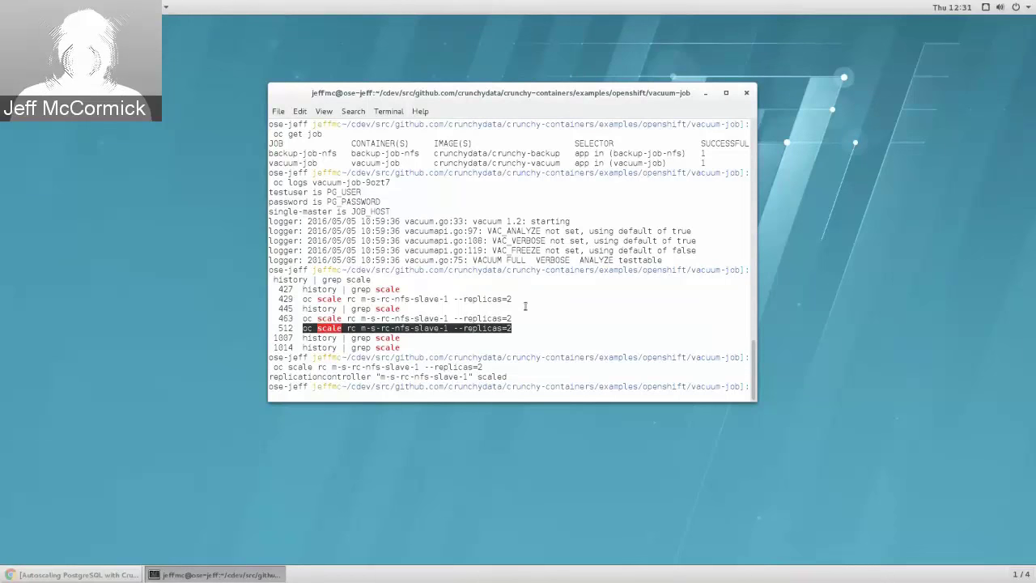
key("Return")
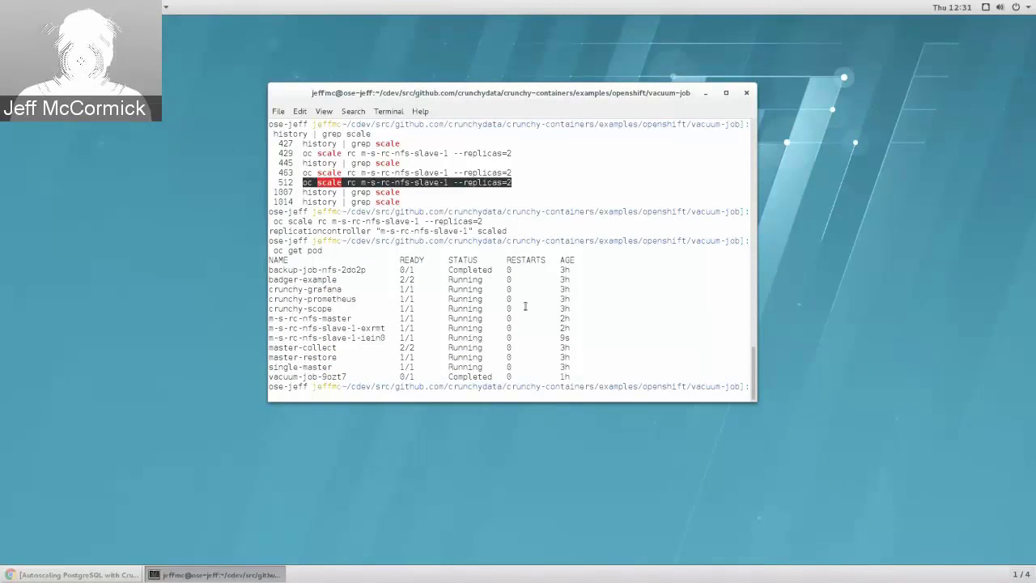
left_click(282, 324)
left_click_drag(283, 321, 599, 334)
left_click(599, 333)
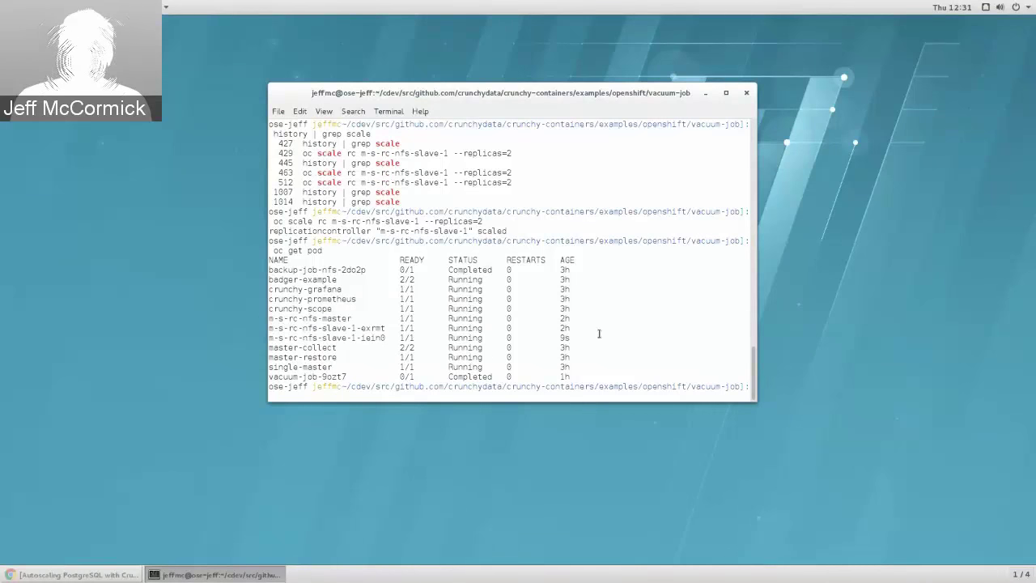
double_click(345, 318)
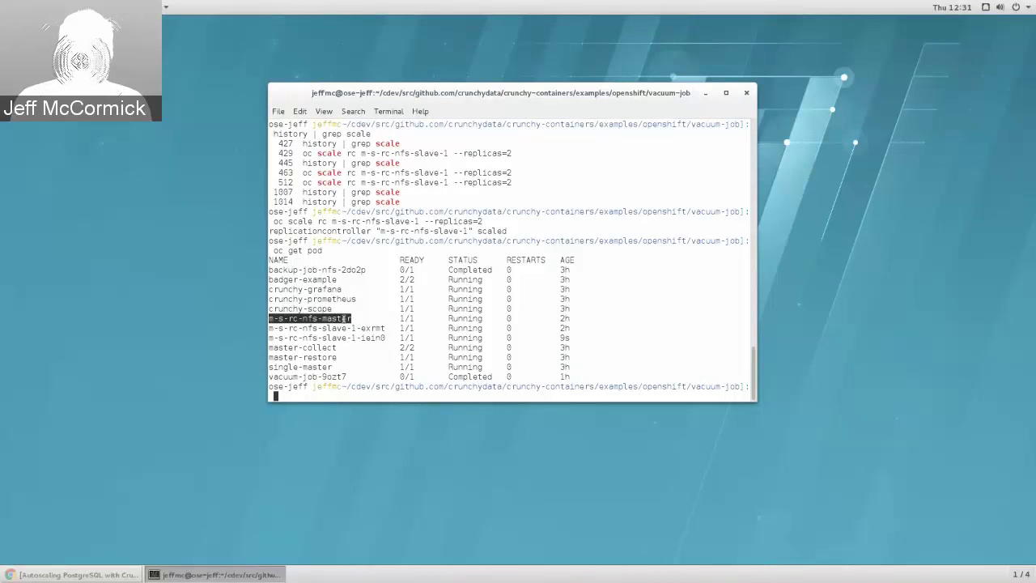
left_click(354, 328)
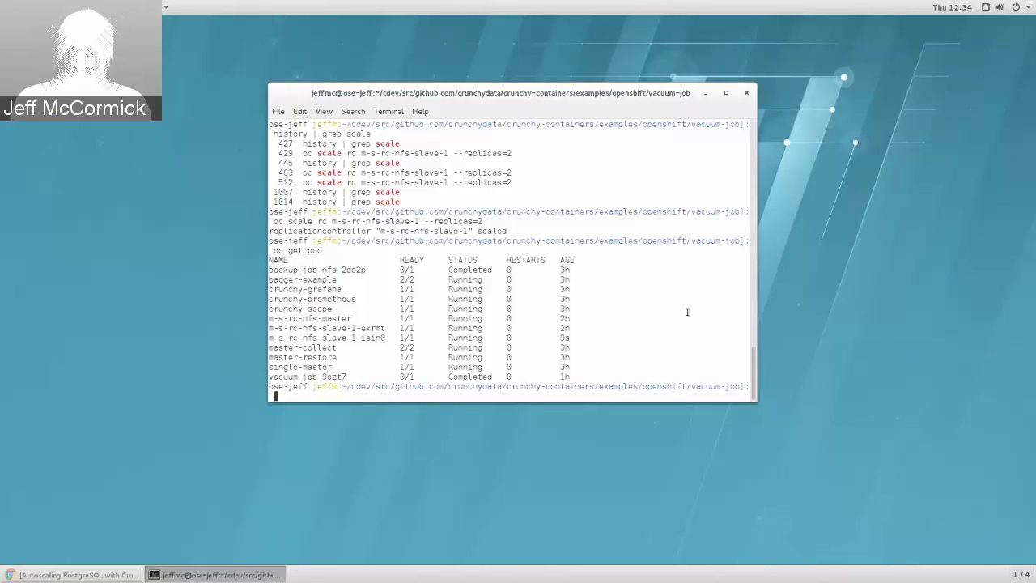
Change into ../dba/, list its files, and open master-dba-backup.json in vi.
type("cd ..")
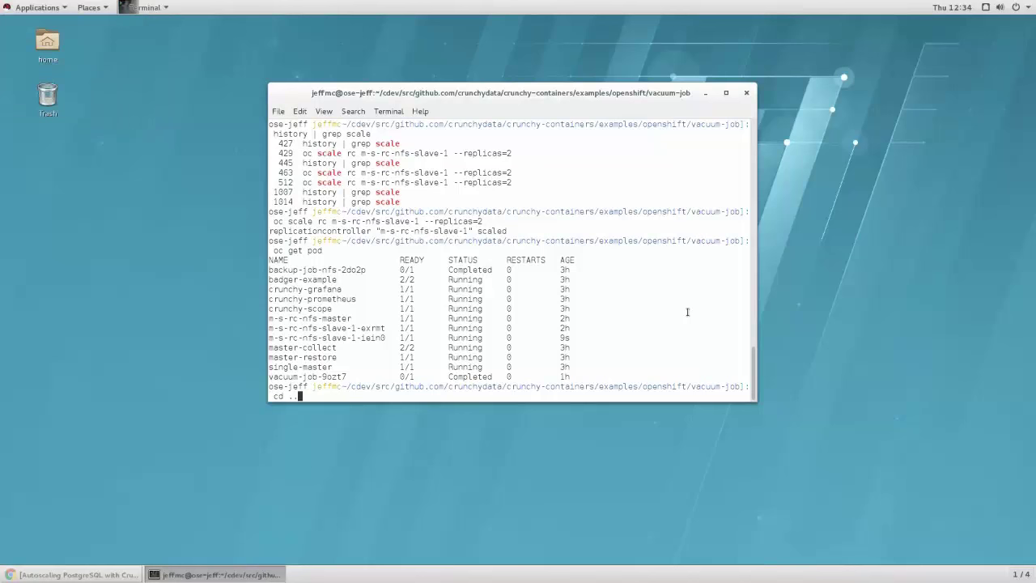
type("/dba/")
key("Return")
type("ls")
key("Return")
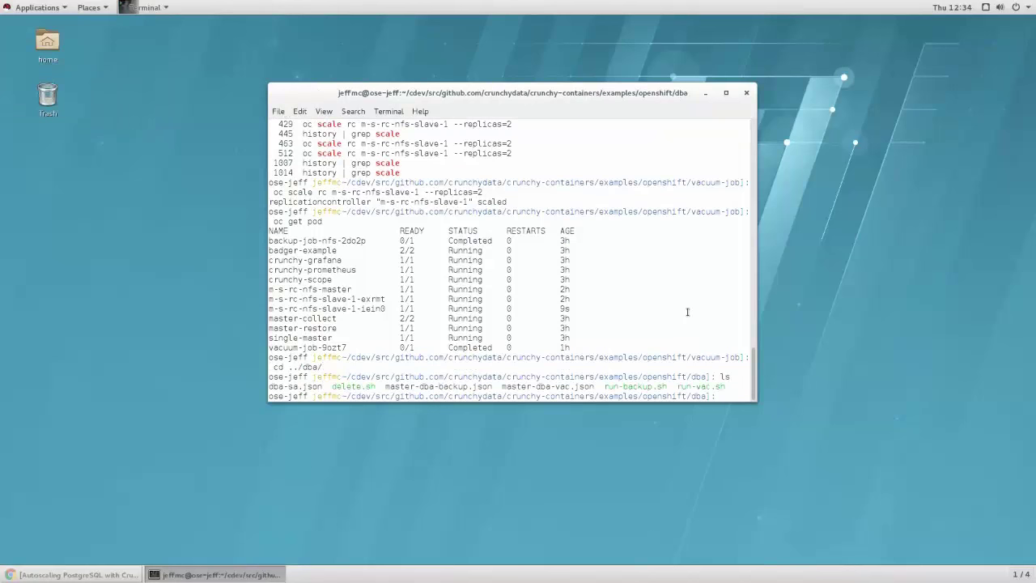
type("vi master-dba-")
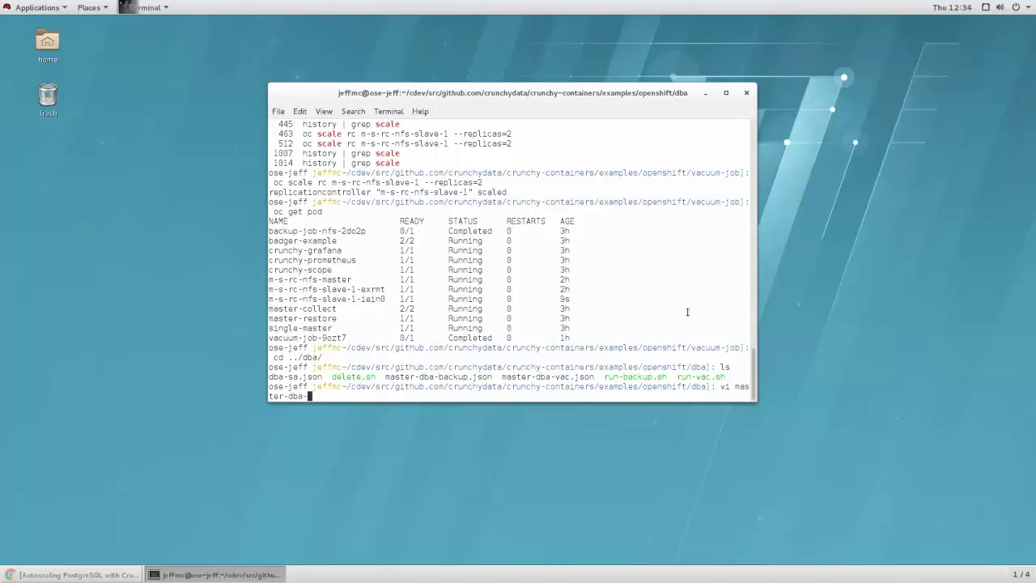
type("backup.json")
key("Return")
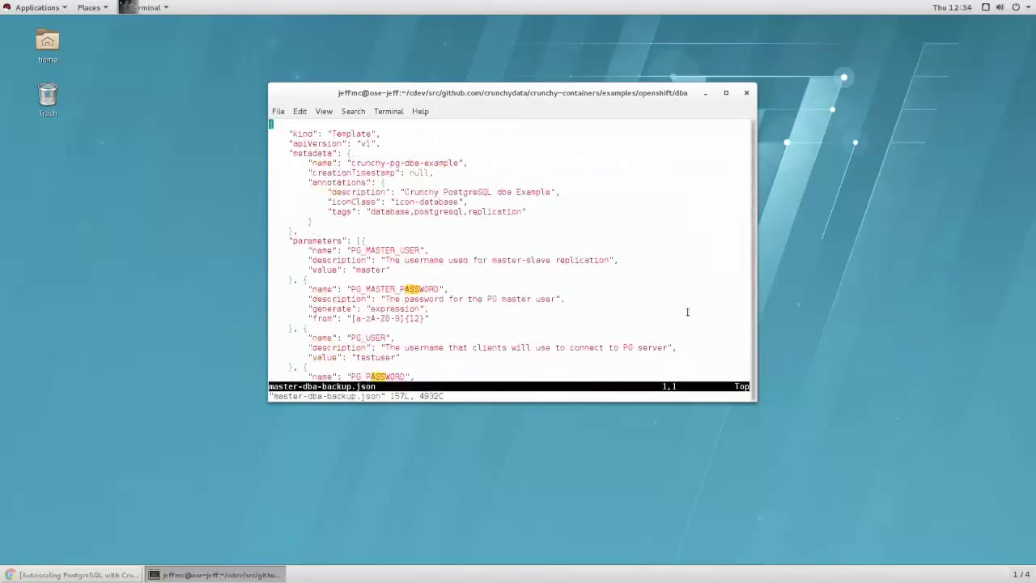
Jump to the template's end and highlight the BACKUP_SCHEDULE cron value.
key("shift+g")
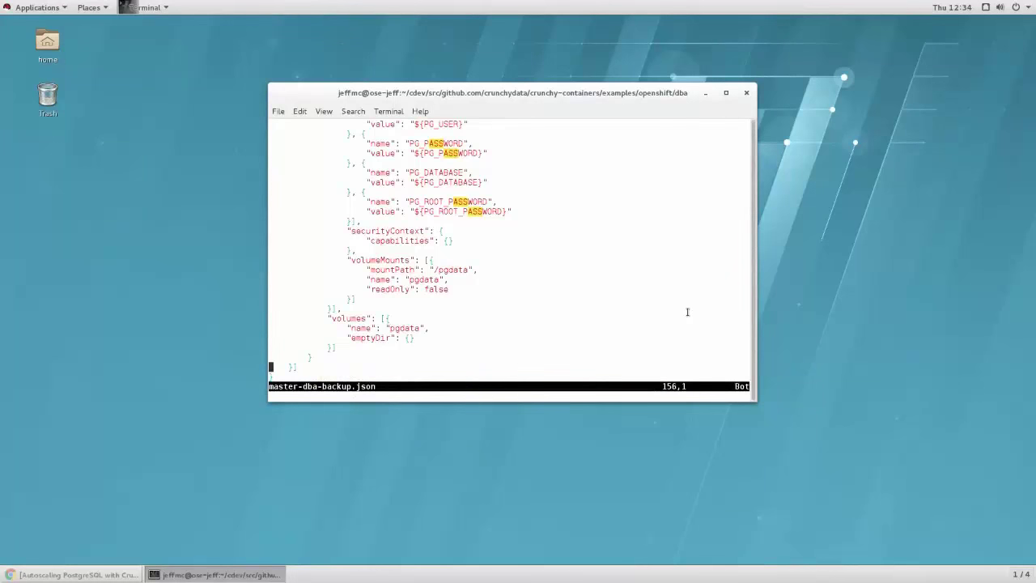
scroll(687, 312, "up", 14)
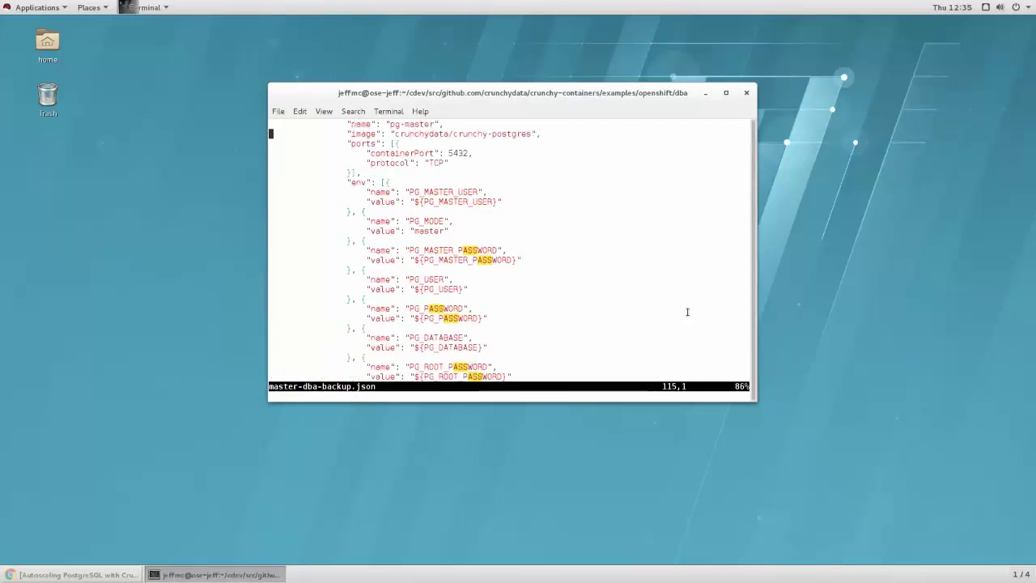
scroll(687, 312, "up", 6)
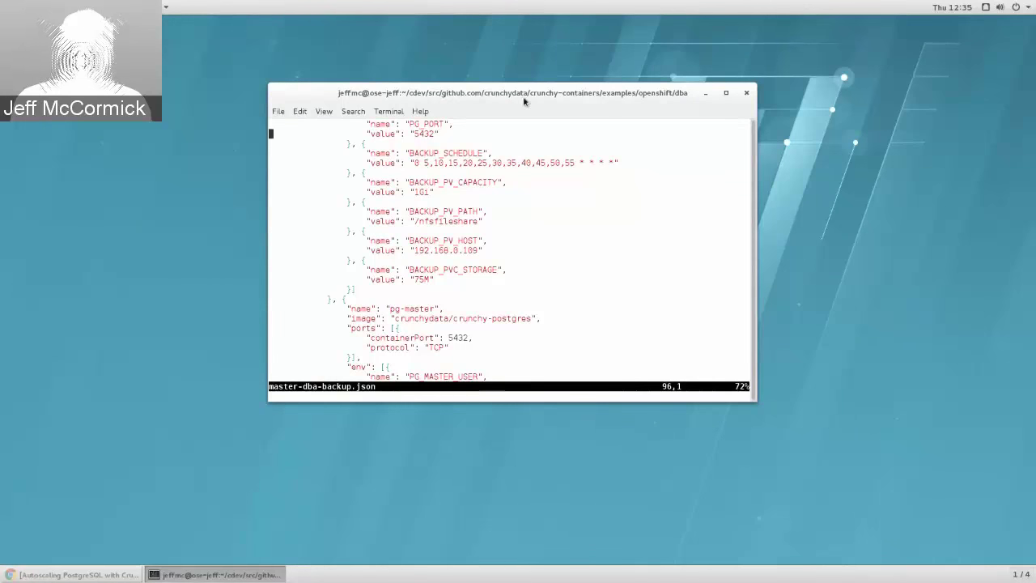
double_click(429, 153)
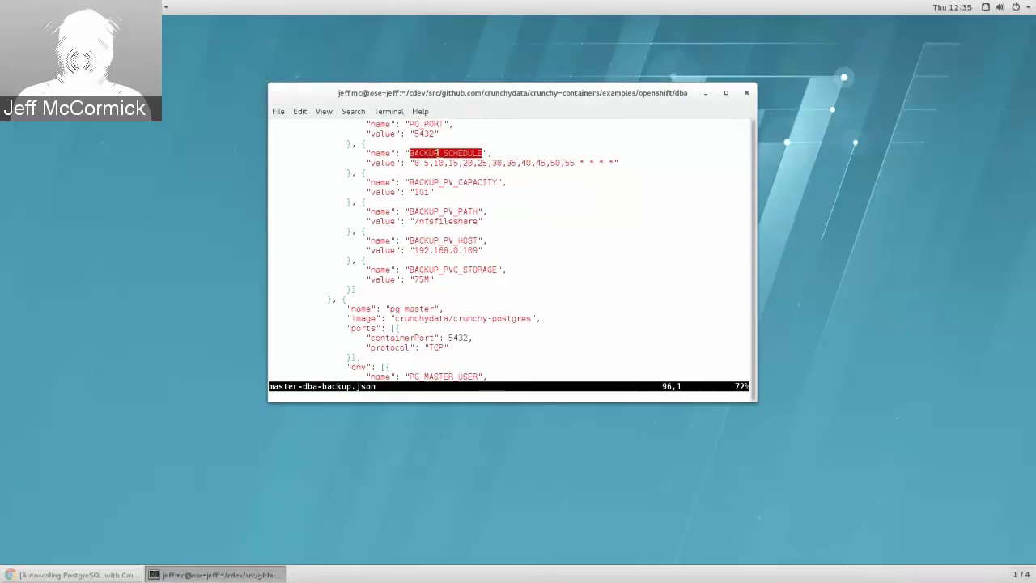
left_click(413, 168)
left_click_drag(414, 166, 618, 163)
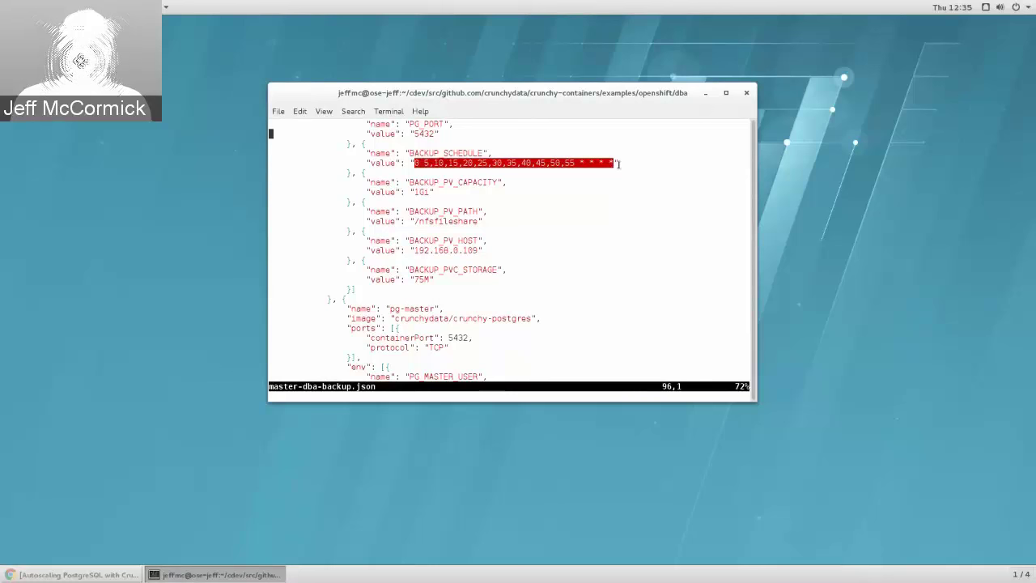